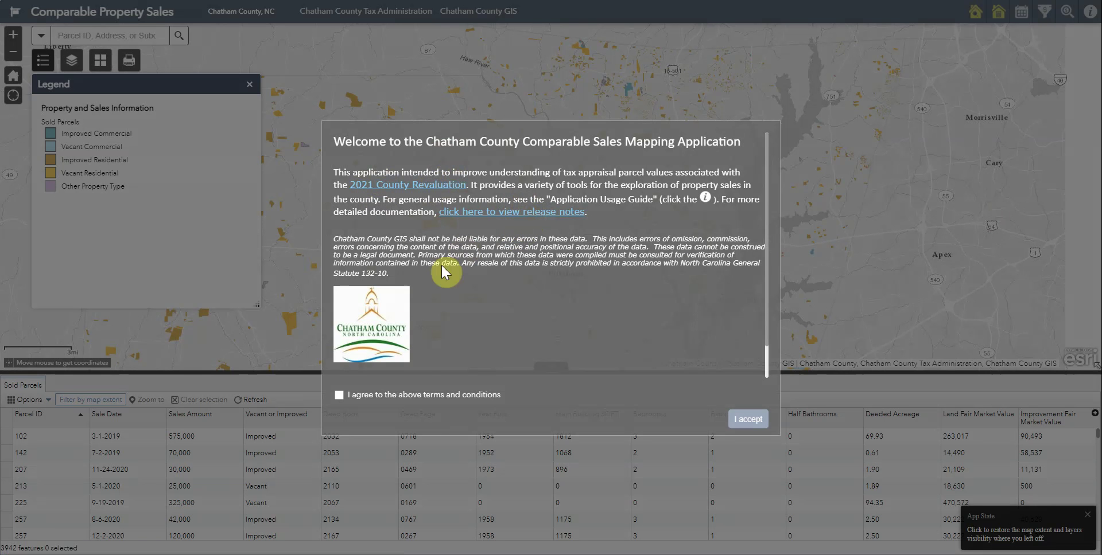
Agree to the terms and conditions and accept the welcome message
{"action": "left_click", "coordinate": [343, 394]}
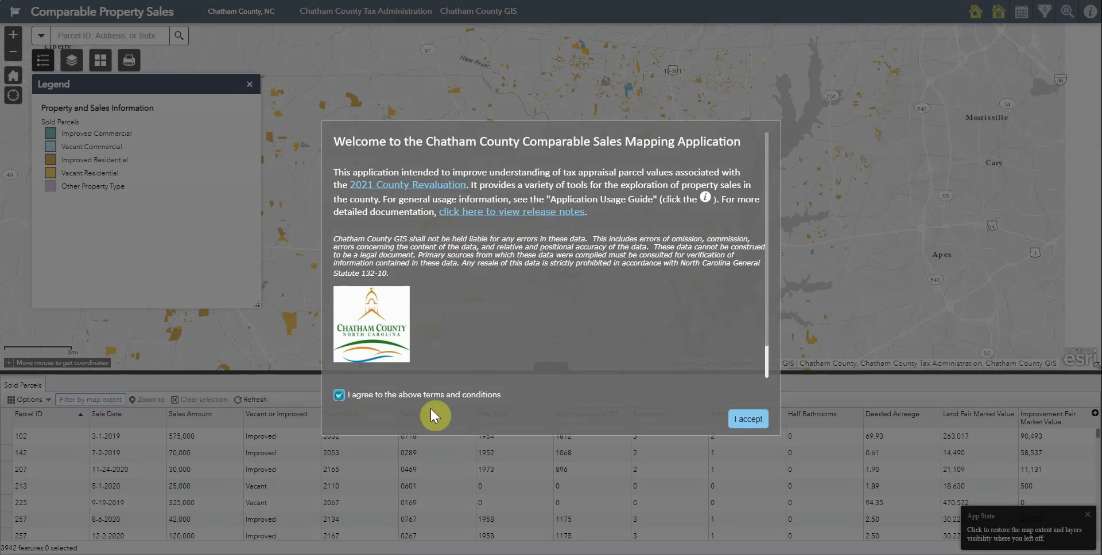
{"action": "left_click", "coordinate": [763, 422]}
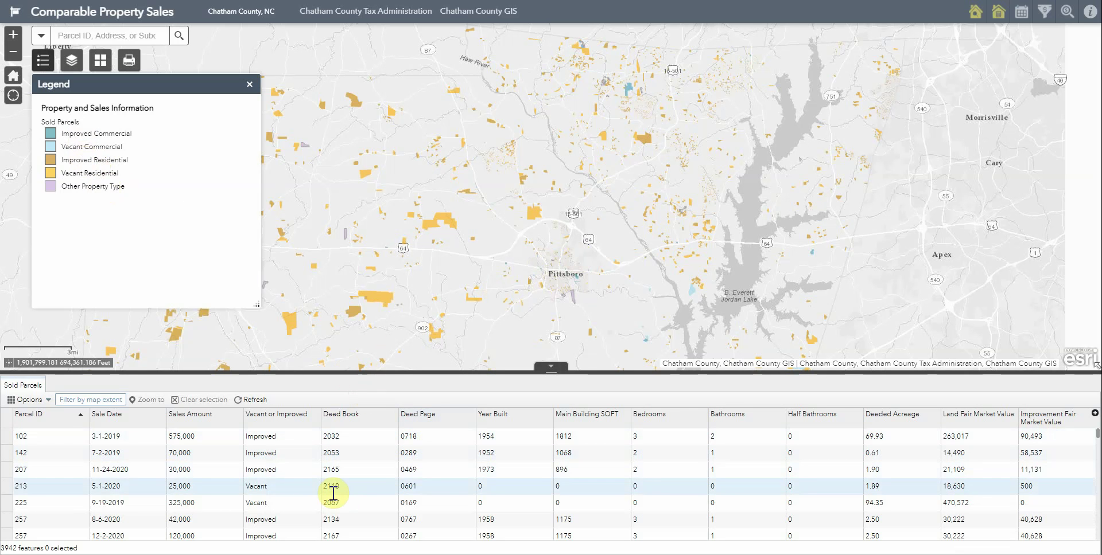
Zoom to the Siler City parcels and disable 'Filter by map extent' to list 4213 sales
{"action": "left_click_drag", "start_coordinate": [338, 296], "coordinate": [595, 204]}
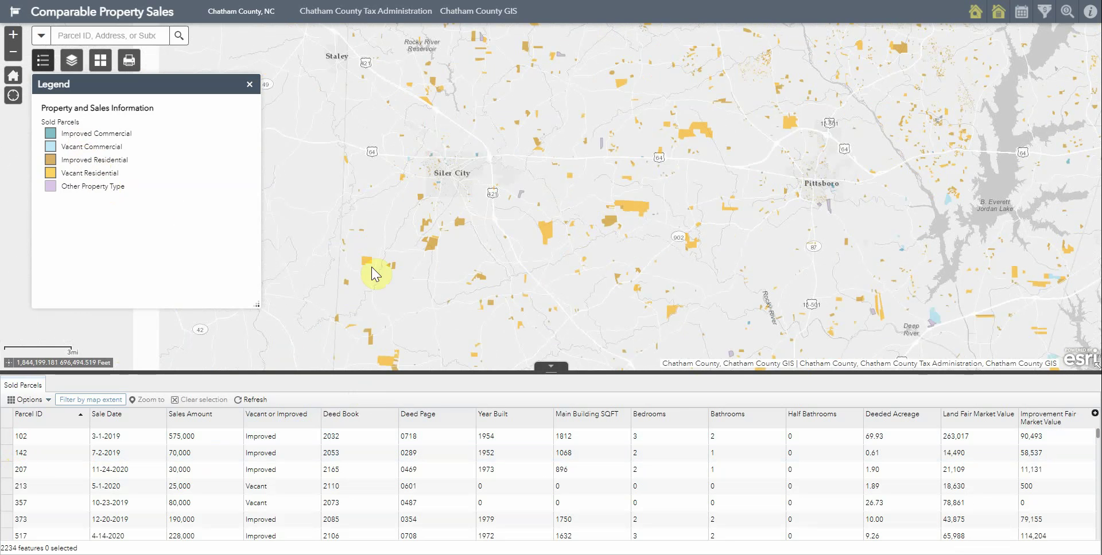
{"action": "left_click", "coordinate": [379, 297]}
{"action": "scroll", "coordinate": [421, 293], "scroll_direction": "up", "scroll_amount": 4}
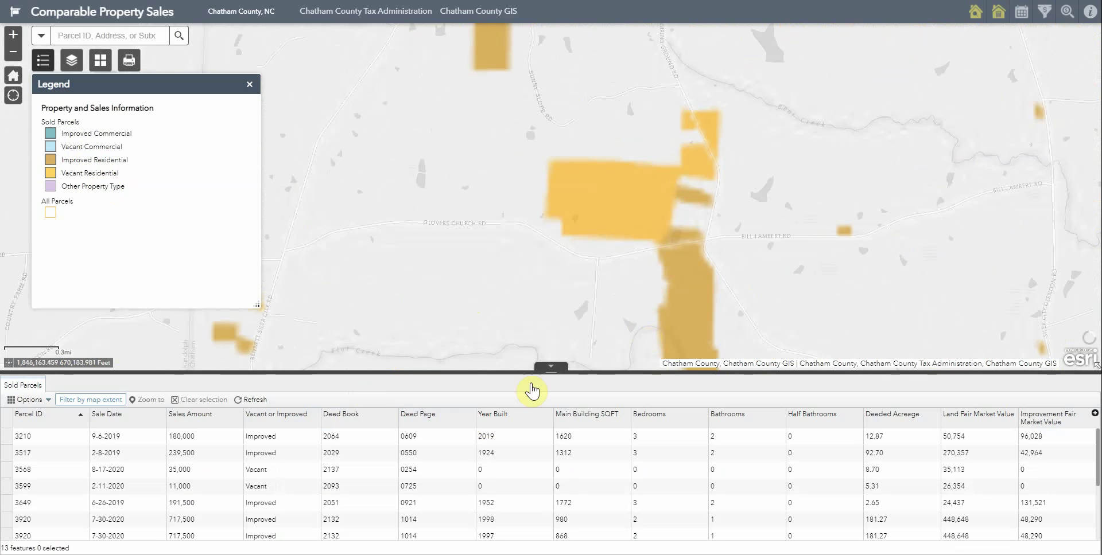
{"action": "left_click", "coordinate": [670, 316]}
{"action": "left_click_drag", "start_coordinate": [669, 321], "coordinate": [622, 278]}
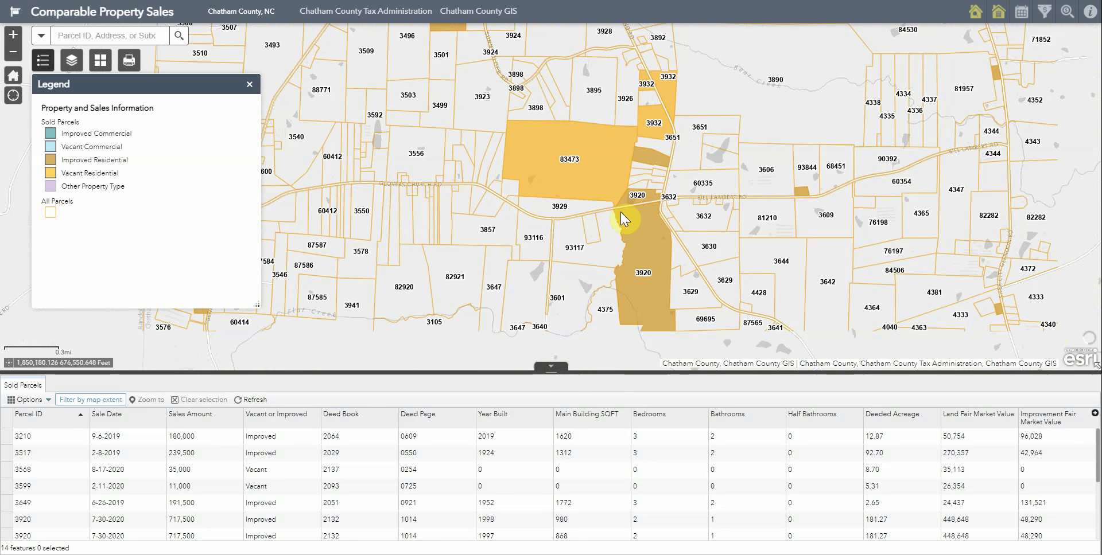
{"action": "left_click", "coordinate": [89, 402]}
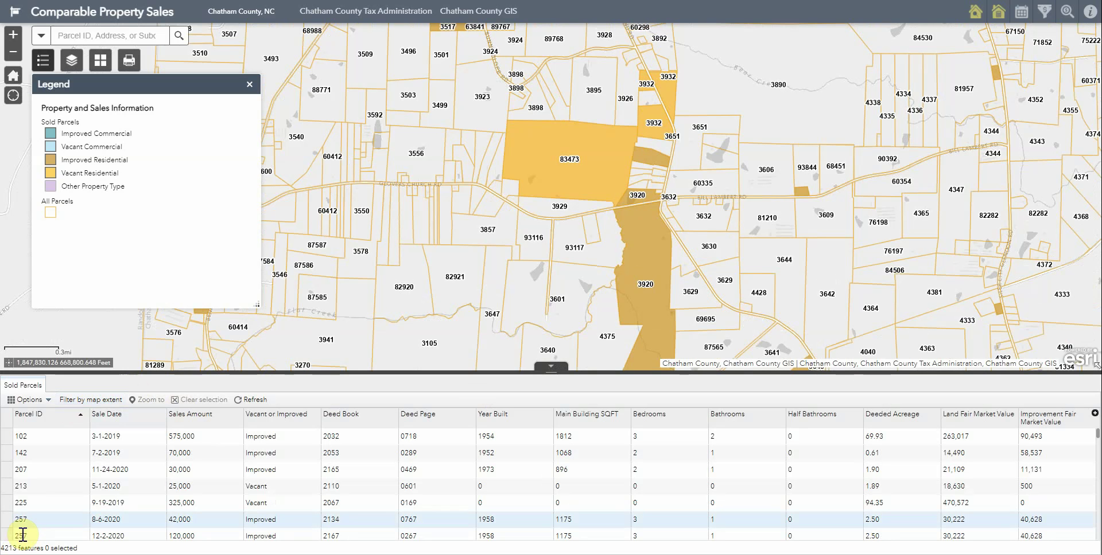
{"action": "left_click", "coordinate": [41, 402]}
{"action": "left_click", "coordinate": [42, 437]}
{"action": "left_click", "coordinate": [392, 187]}
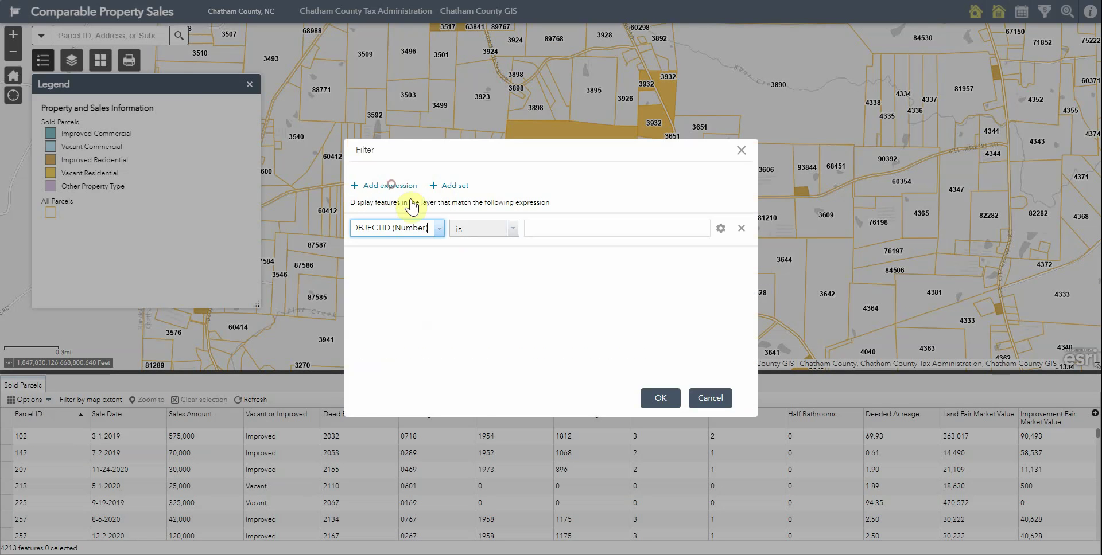
{"action": "left_click", "coordinate": [439, 228]}
{"action": "left_click", "coordinate": [437, 300]}
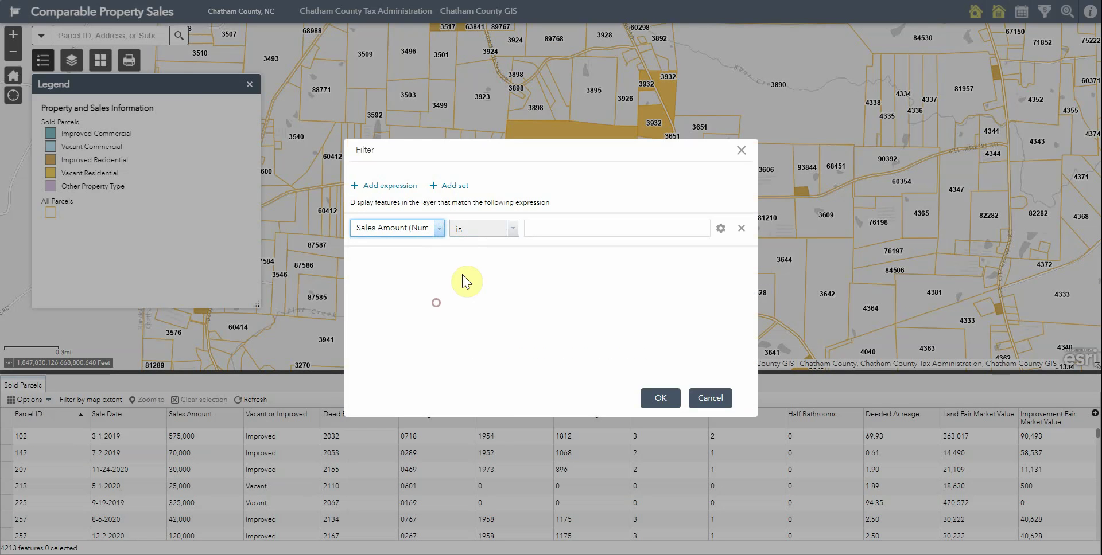
{"action": "left_click", "coordinate": [508, 231]}
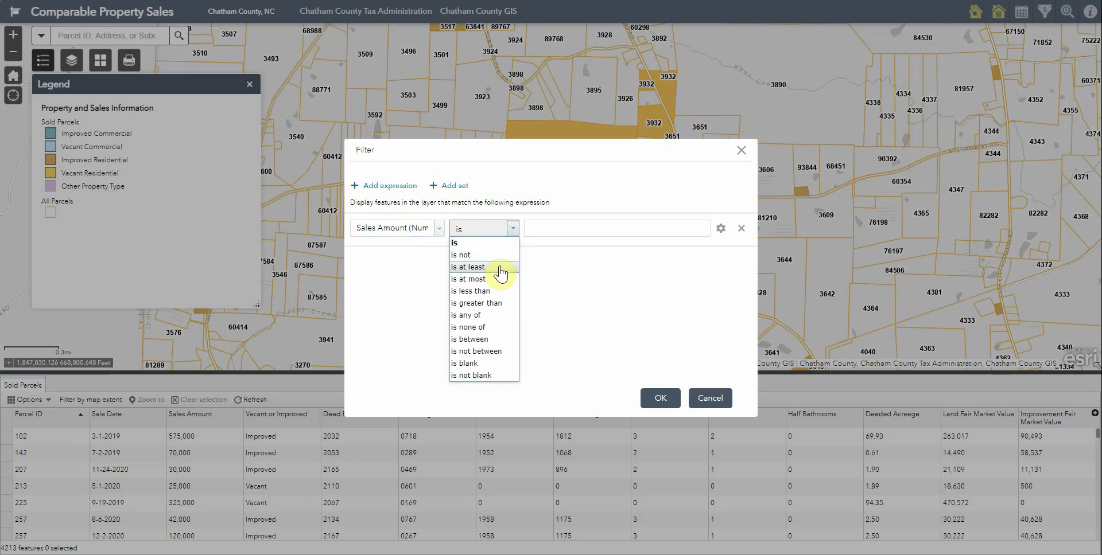
{"action": "left_click", "coordinate": [503, 268]}
{"action": "left_click", "coordinate": [589, 227]}
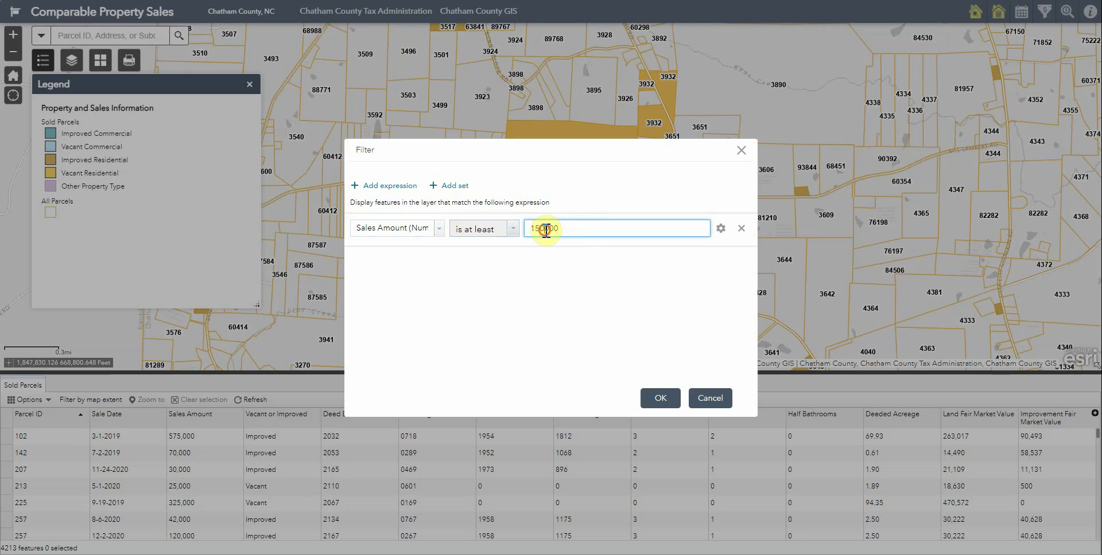
{"action": "left_click", "coordinate": [665, 400]}
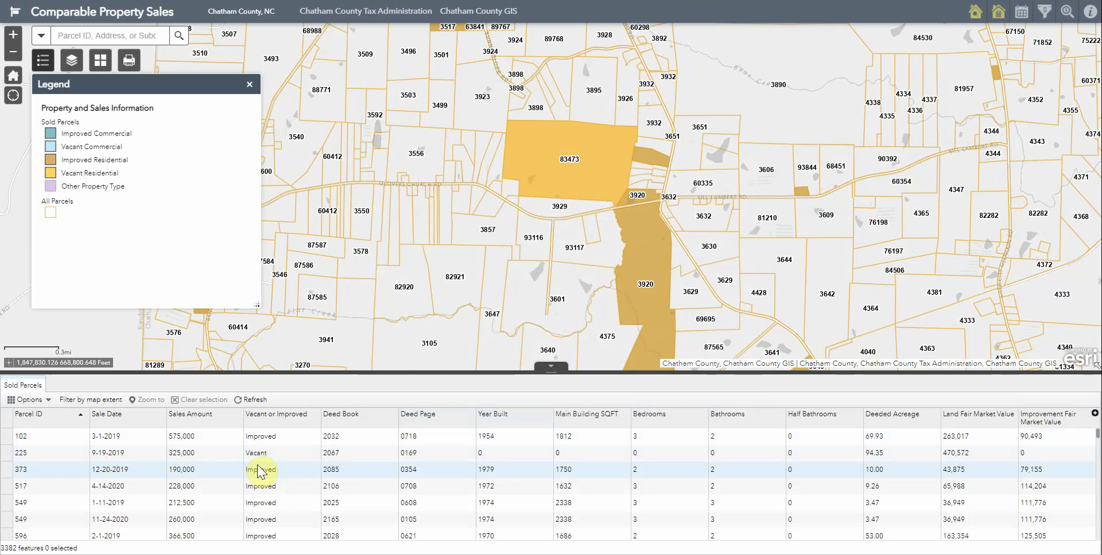
{"action": "left_click", "coordinate": [28, 400]}
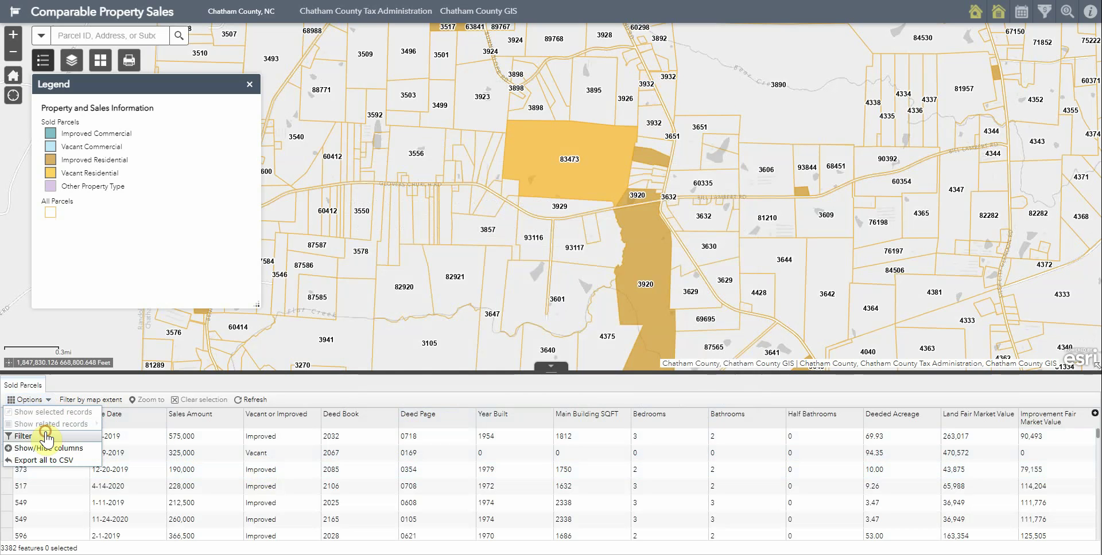
{"action": "left_click", "coordinate": [46, 437]}
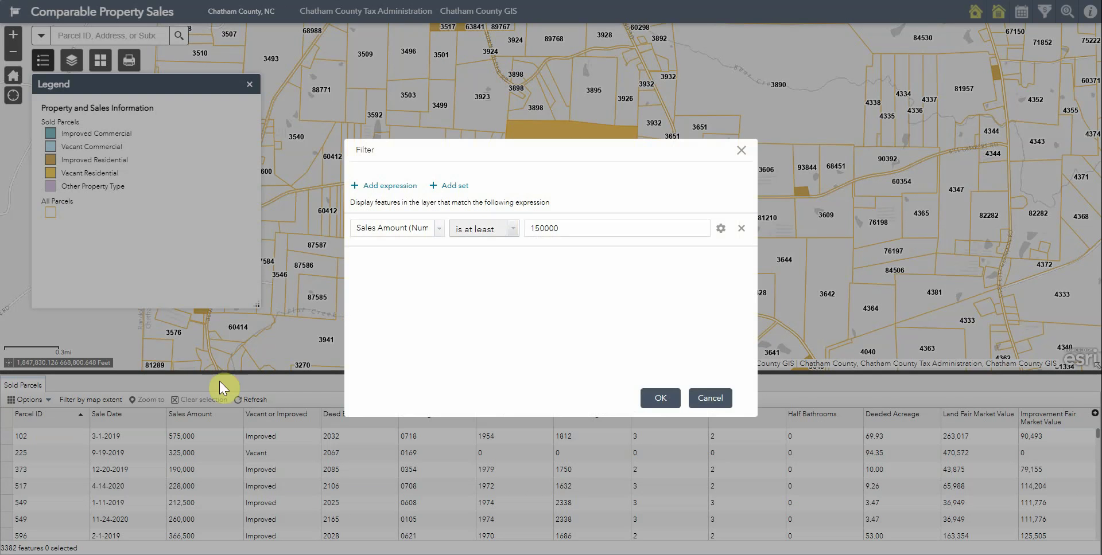
{"action": "left_click", "coordinate": [741, 229]}
{"action": "left_click", "coordinate": [662, 400]}
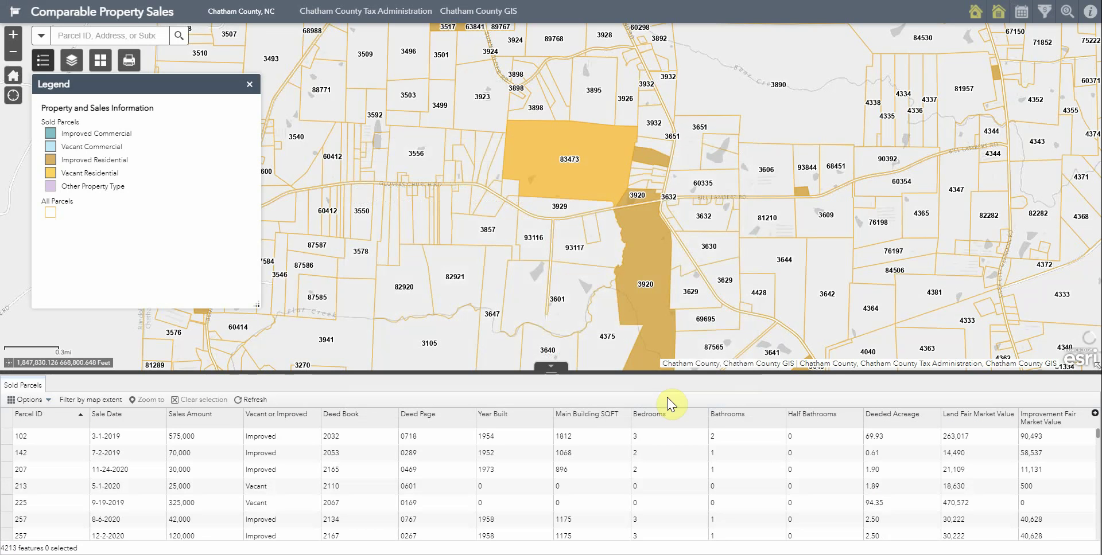
Sort the Sold Parcels table by Year Built descending, then Parcel ID ascending
{"action": "left_click", "coordinate": [501, 424]}
{"action": "left_click", "coordinate": [526, 447]}
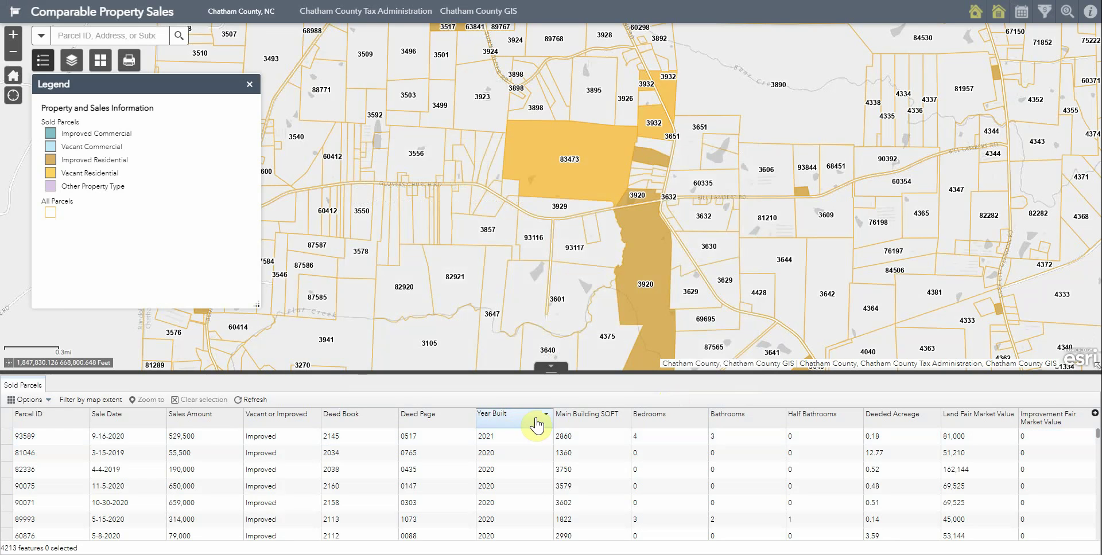
{"action": "left_click", "coordinate": [43, 423]}
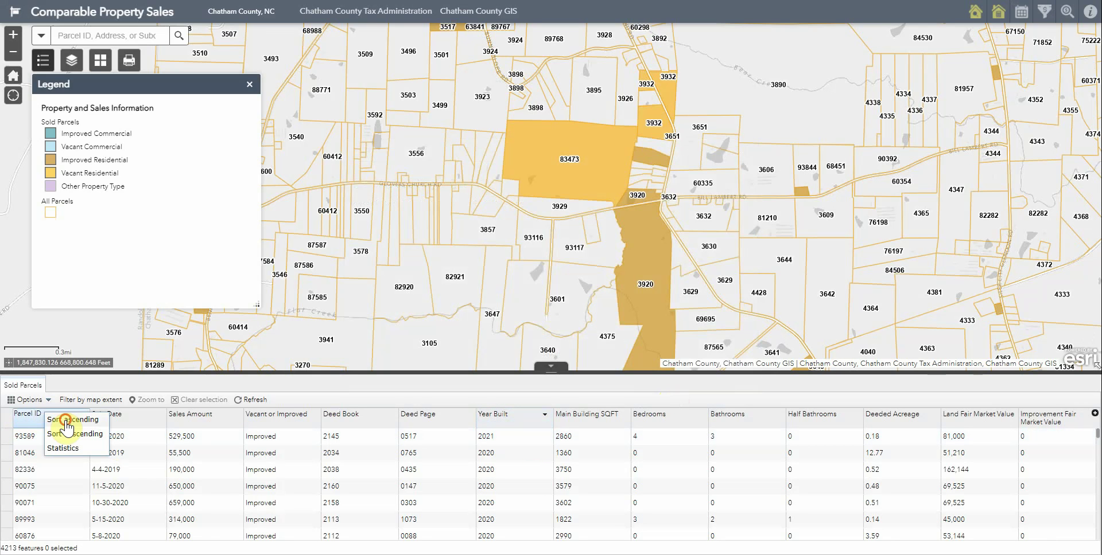
{"action": "left_click", "coordinate": [65, 427]}
Turn 'Filter by map extent' back on so the table lists the 14 parcels in view
{"action": "left_click", "coordinate": [40, 400]}
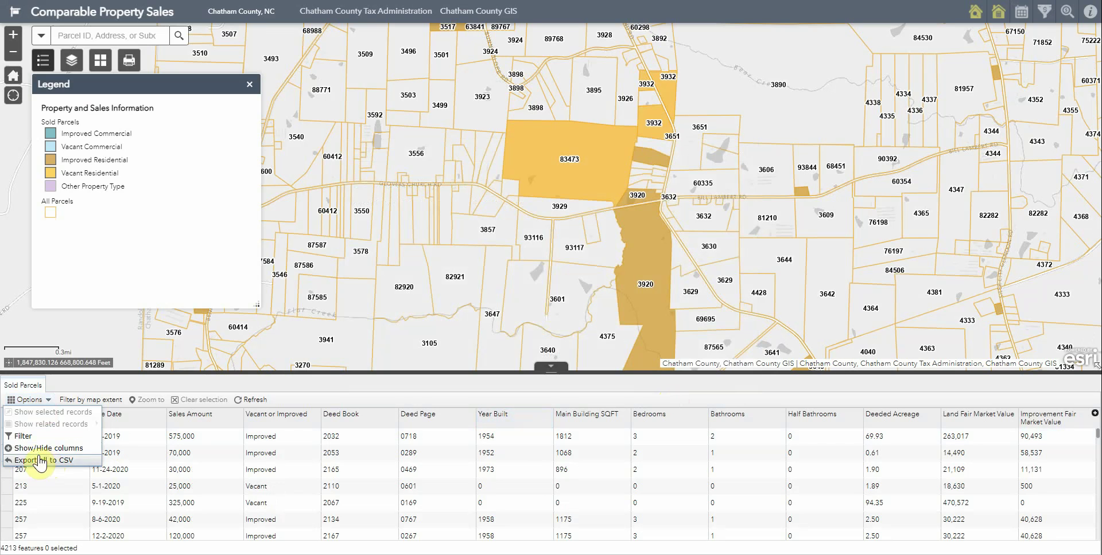
{"action": "left_click", "coordinate": [80, 397]}
{"action": "left_click", "coordinate": [98, 402]}
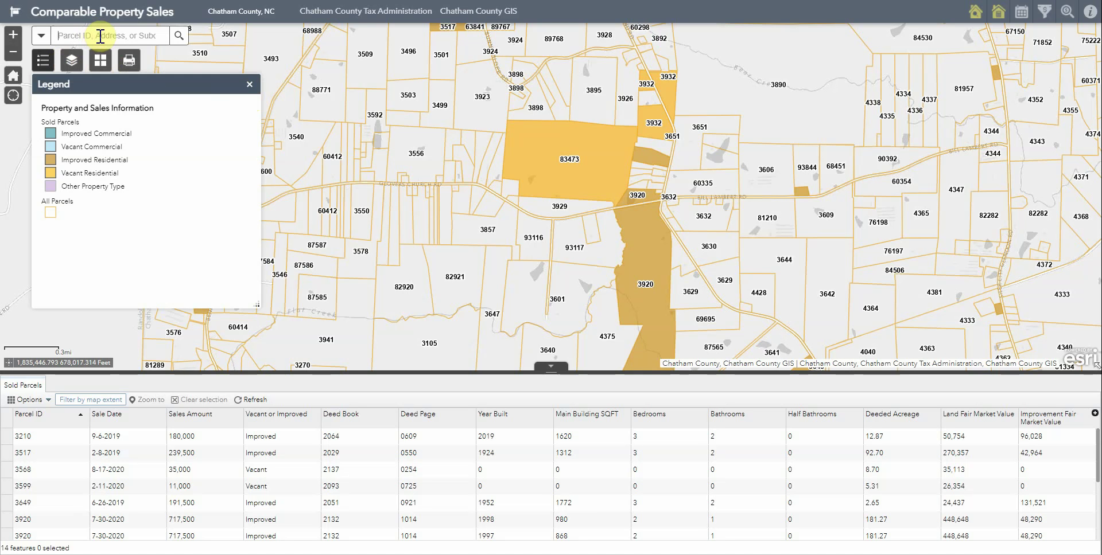
Search '12 east', zoom to the 12 East St address, then clear the search box
{"action": "left_click", "coordinate": [133, 36]}
{"action": "type", "text": "12 e"}
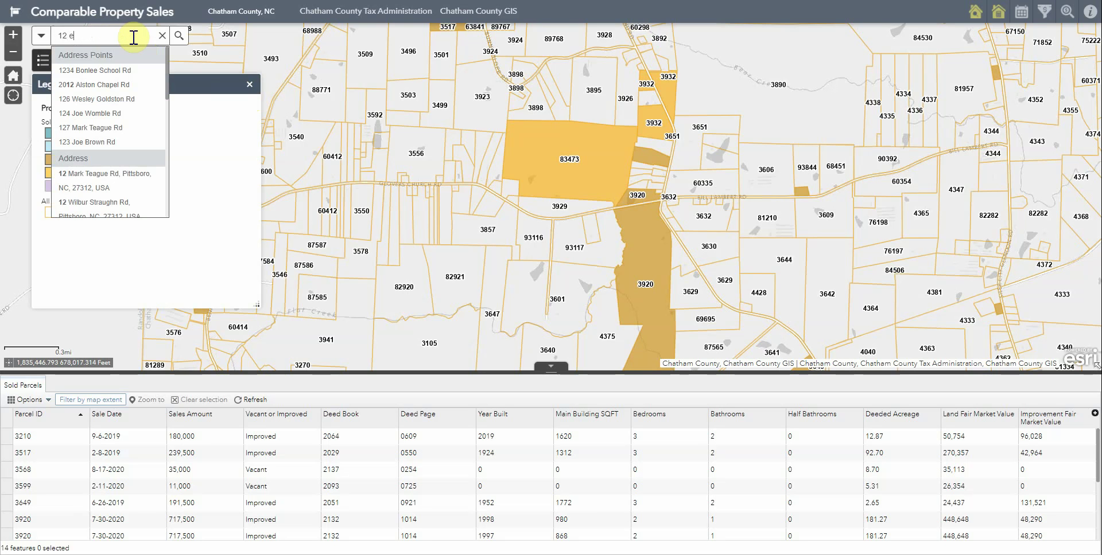
{"action": "type", "text": "ast"}
{"action": "left_click", "coordinate": [85, 86]}
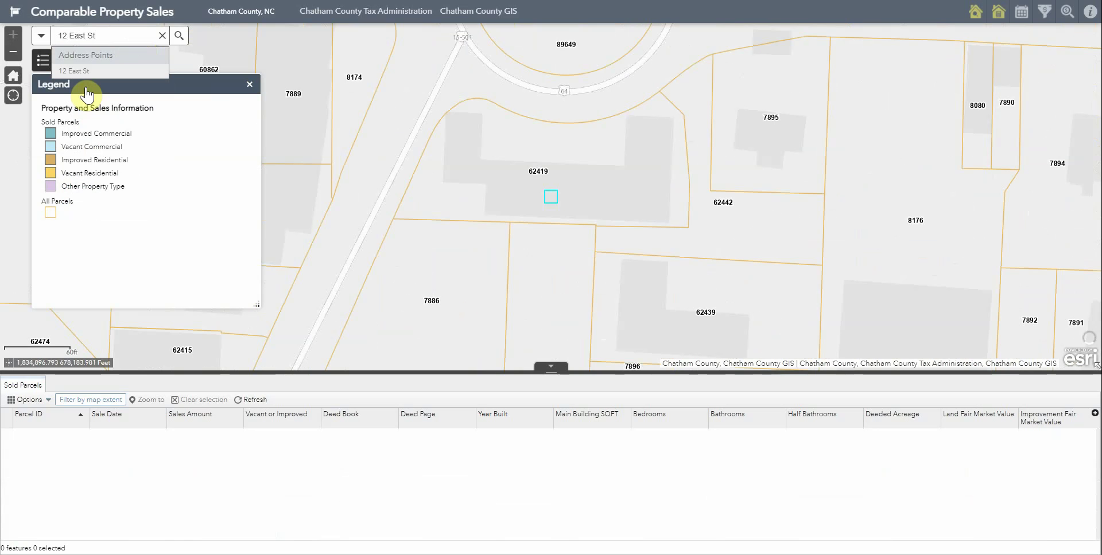
{"action": "left_click", "coordinate": [162, 35]}
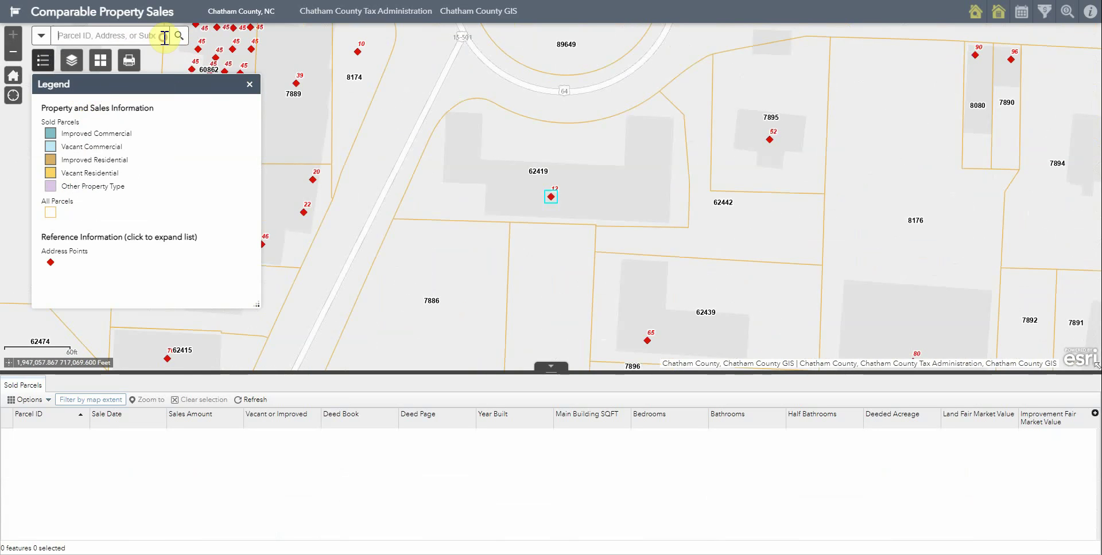
Switch the basemap to 2019 Aerial Photos, then back to Light Gray Basemap
{"action": "left_click", "coordinate": [75, 66]}
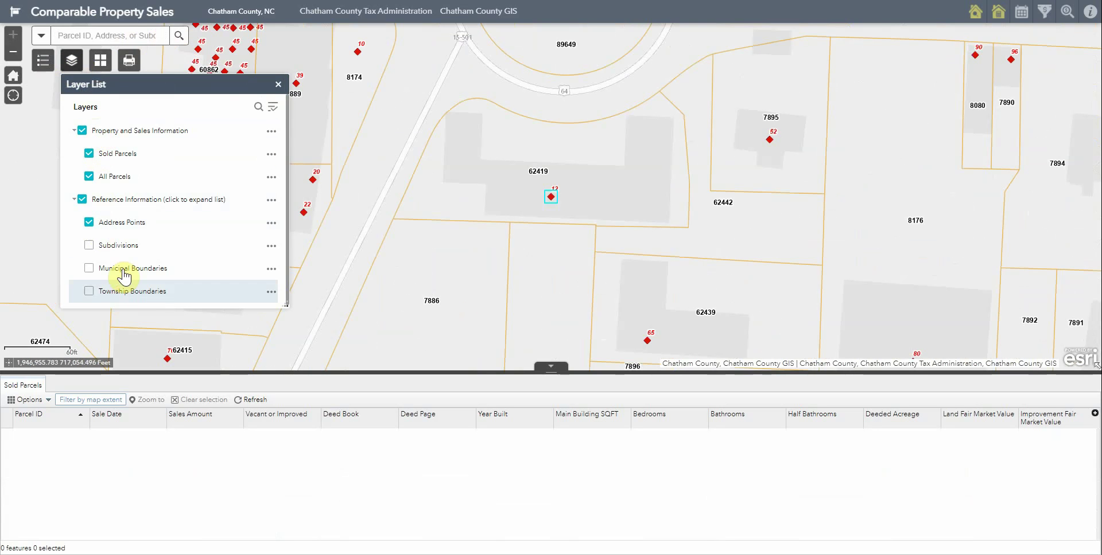
{"action": "left_click", "coordinate": [100, 62]}
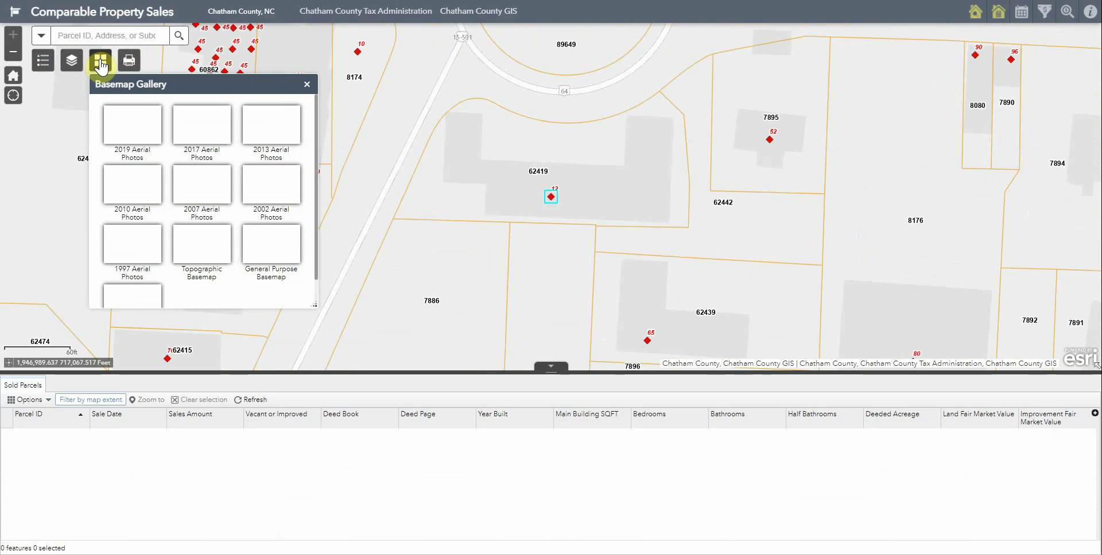
{"action": "left_click", "coordinate": [136, 136]}
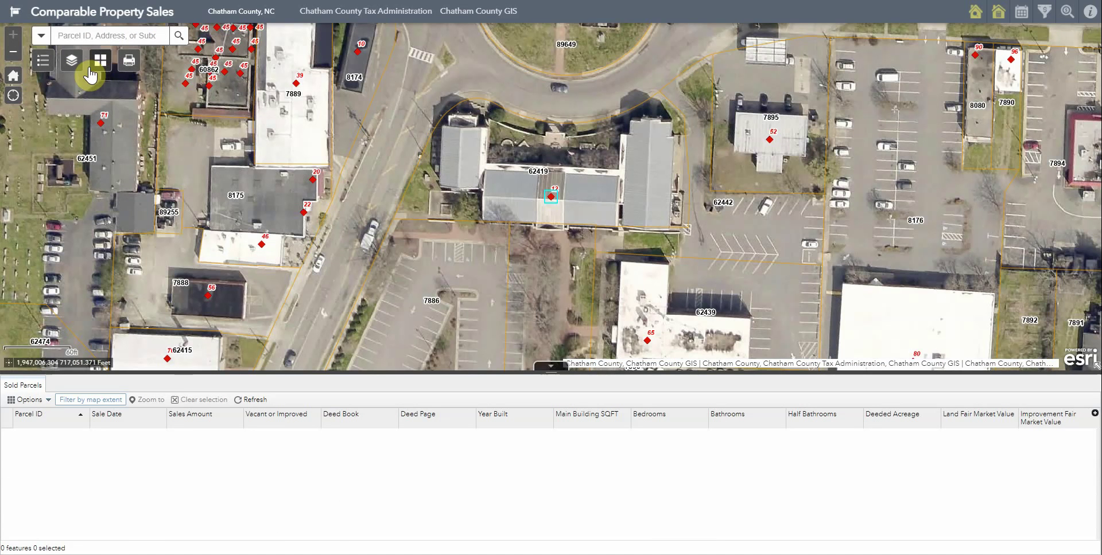
{"action": "left_click", "coordinate": [100, 64]}
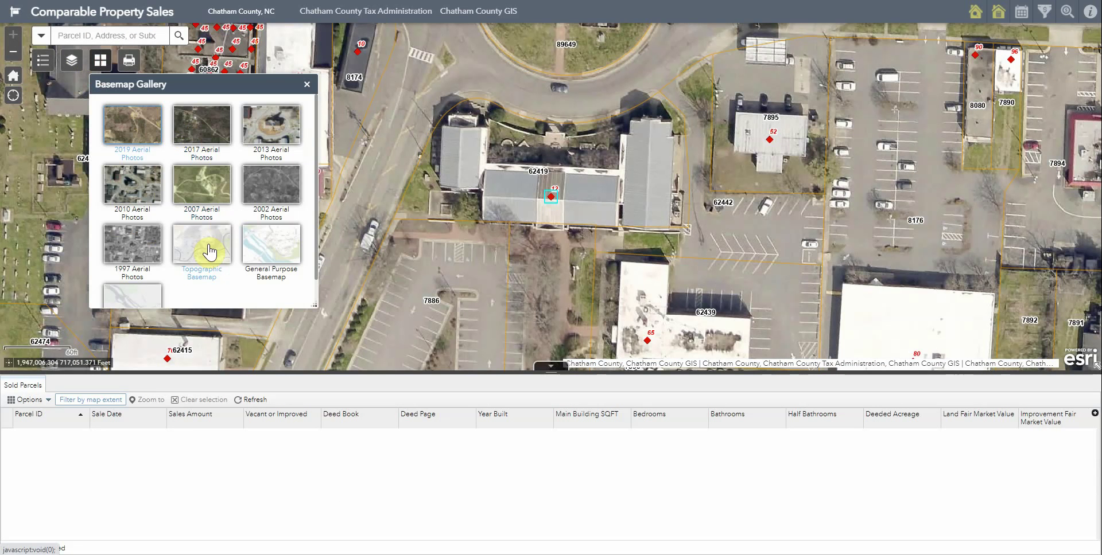
{"action": "scroll", "coordinate": [276, 264], "scroll_direction": "down", "scroll_amount": 1}
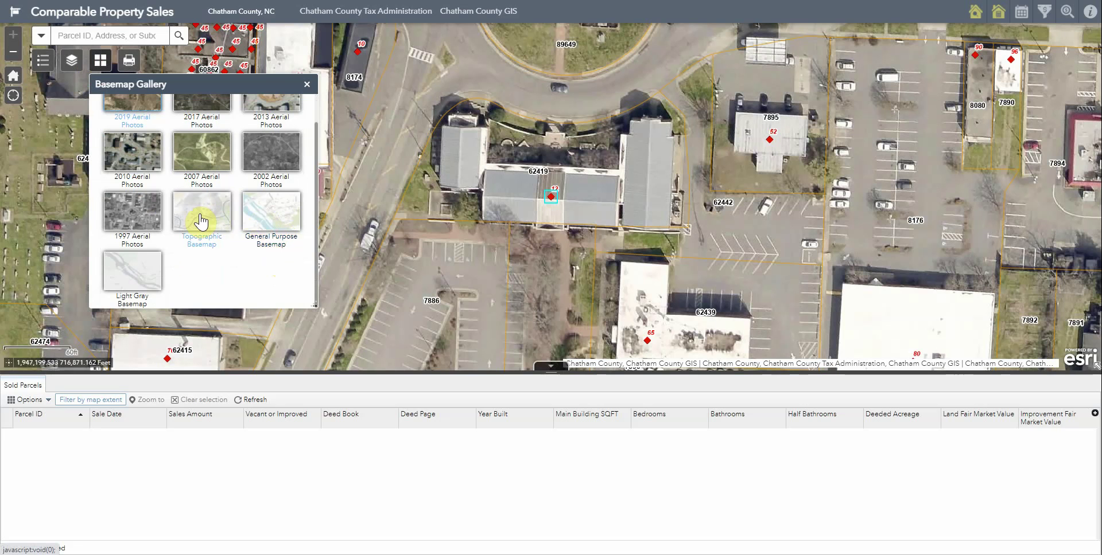
{"action": "left_click", "coordinate": [148, 286]}
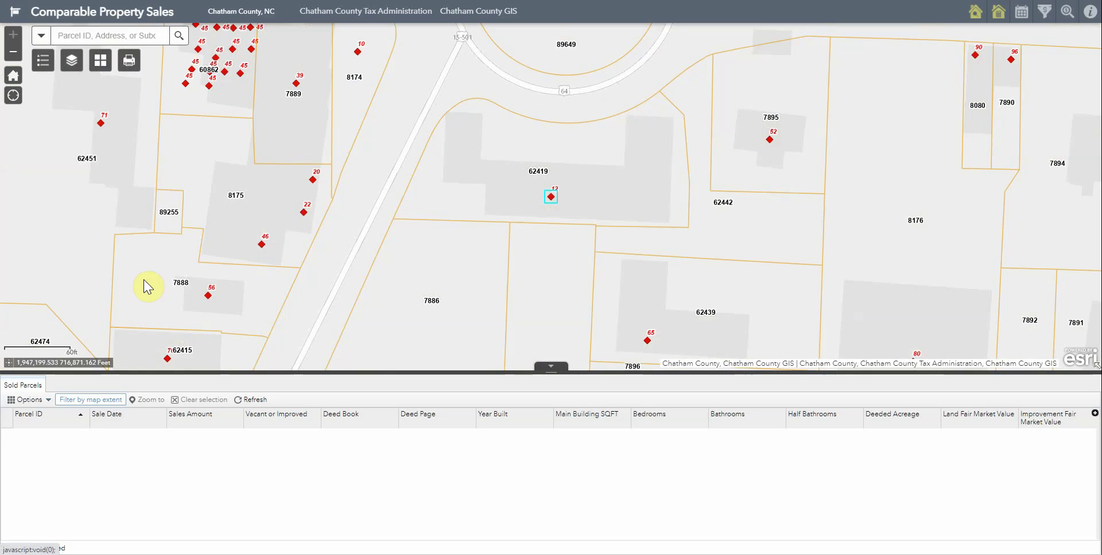
Look at the print map title setting and close the Print panel without printing
{"action": "left_click", "coordinate": [129, 60]}
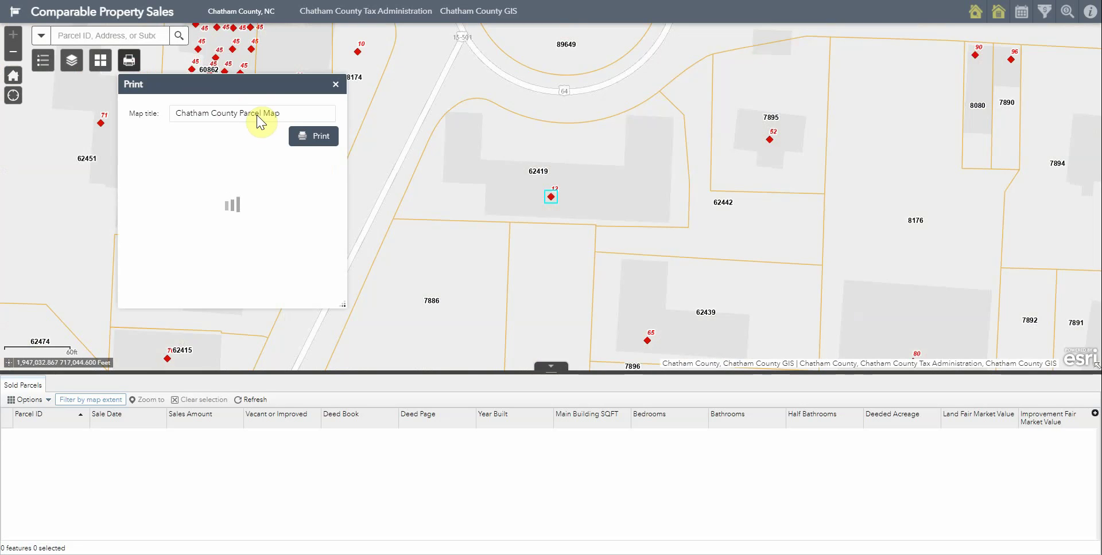
{"action": "left_click", "coordinate": [257, 114]}
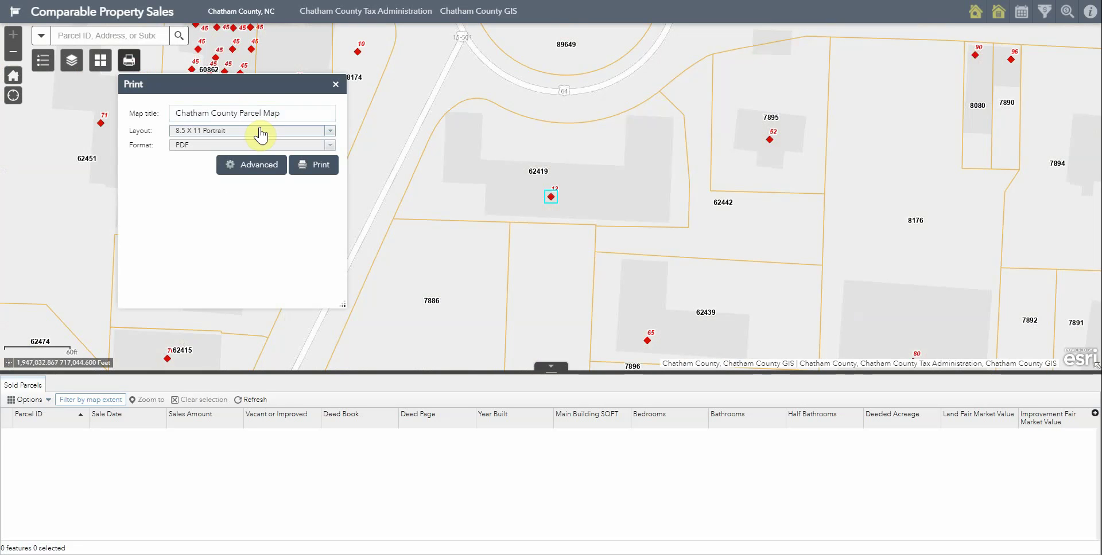
{"action": "left_click", "coordinate": [335, 85]}
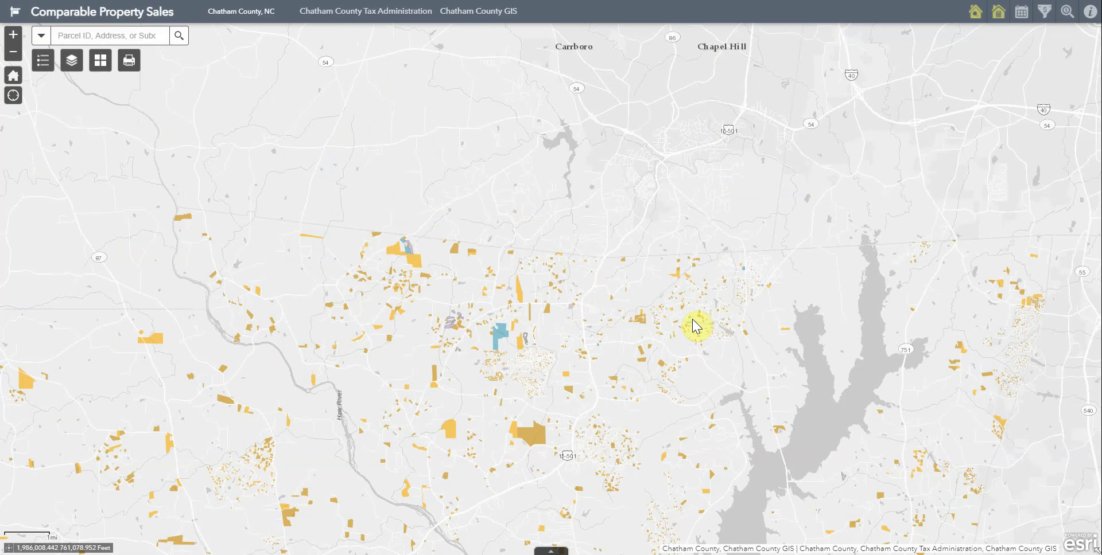
Zoom into the Morehead neighborhood and open parcel 67347's popup ($530,000, 8-12-2019)
{"action": "scroll", "coordinate": [691, 336], "scroll_direction": "up", "scroll_amount": 1}
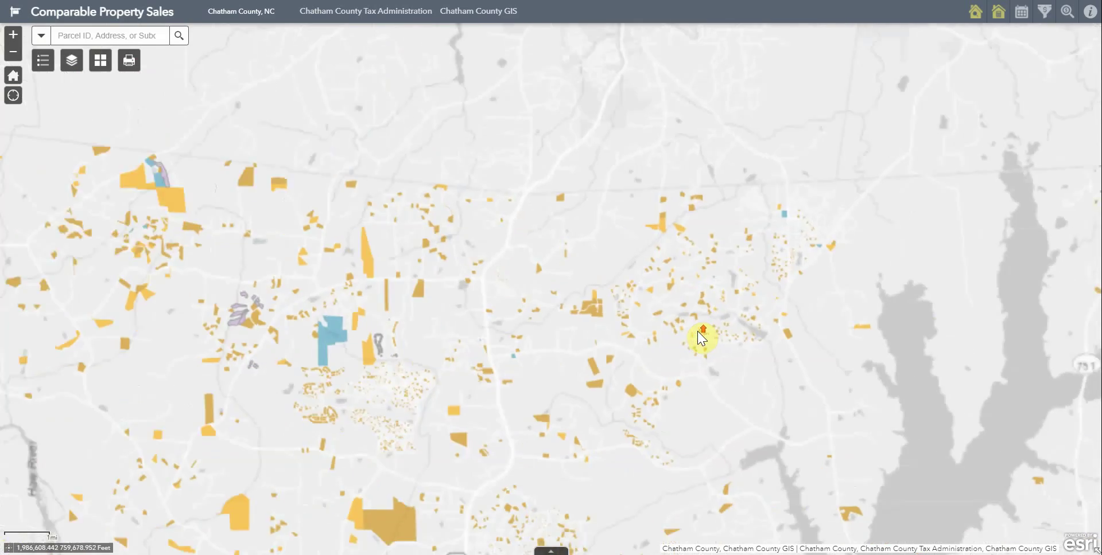
{"action": "scroll", "coordinate": [706, 339], "scroll_direction": "up", "scroll_amount": 2}
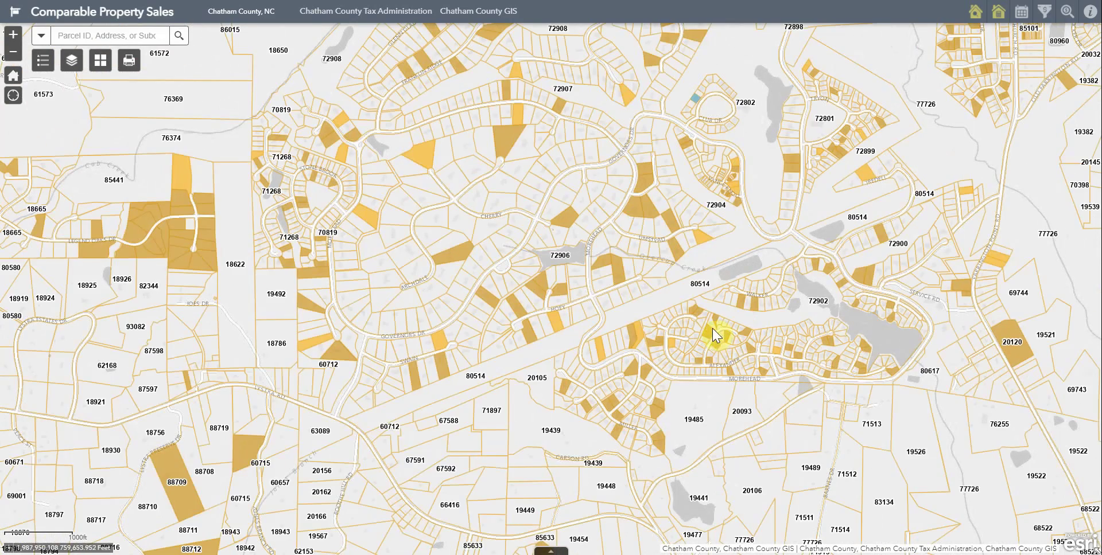
{"action": "scroll", "coordinate": [713, 345], "scroll_direction": "up", "scroll_amount": 1}
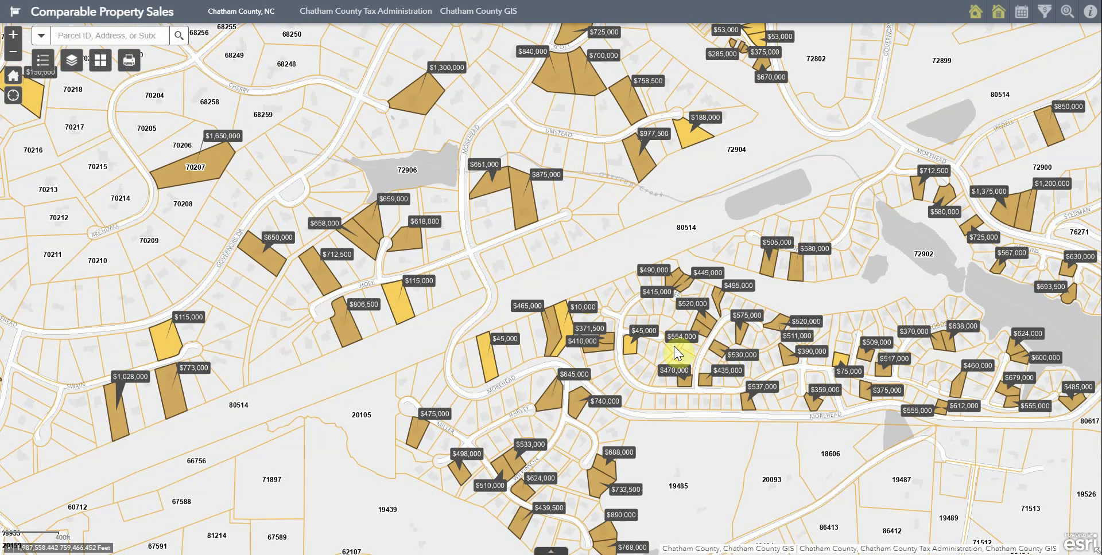
{"action": "scroll", "coordinate": [717, 339], "scroll_direction": "up", "scroll_amount": 1}
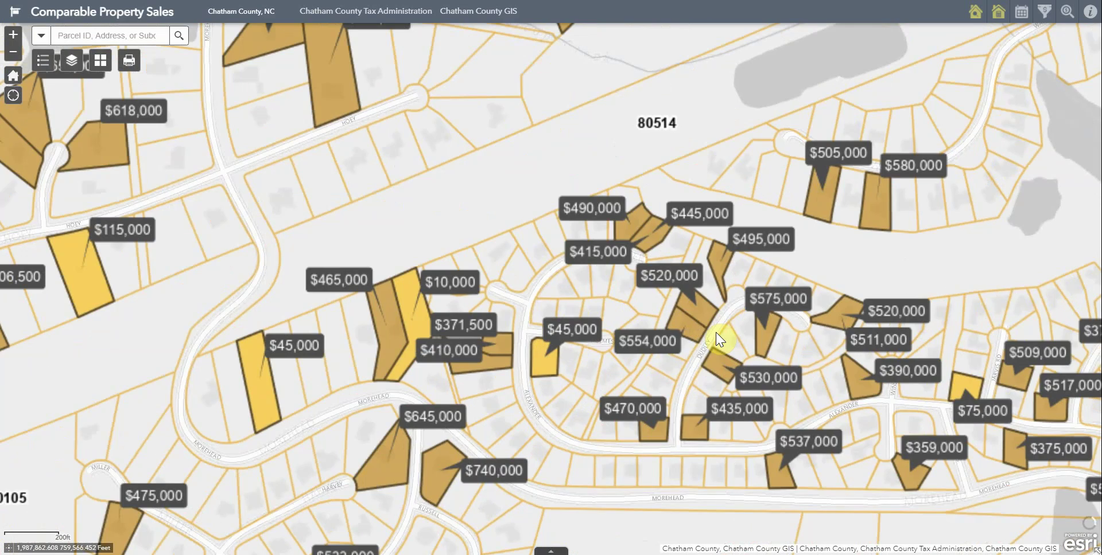
{"action": "scroll", "coordinate": [716, 338], "scroll_direction": "up", "scroll_amount": 1}
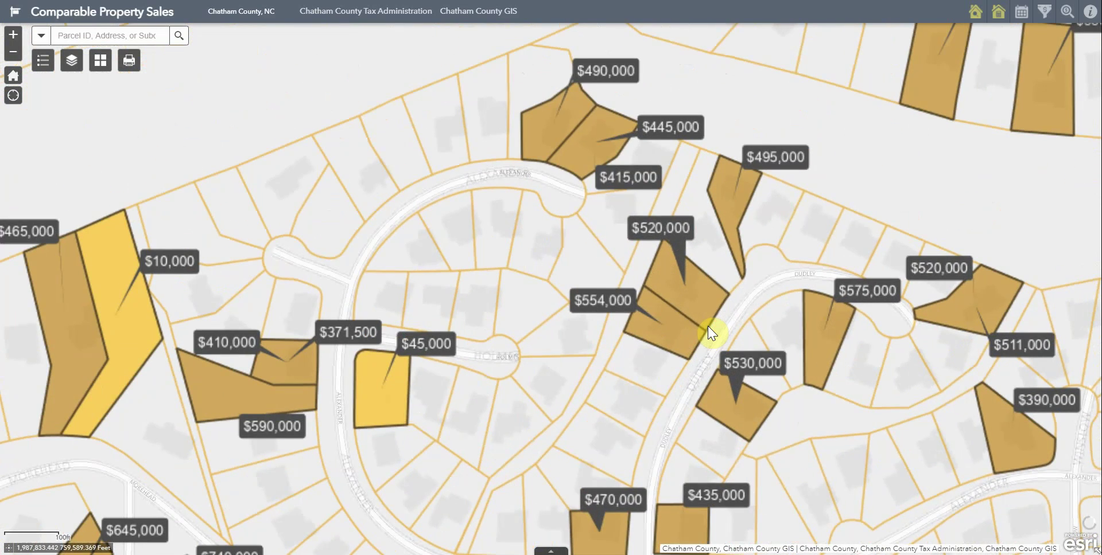
{"action": "scroll", "coordinate": [697, 310], "scroll_direction": "up", "scroll_amount": 1}
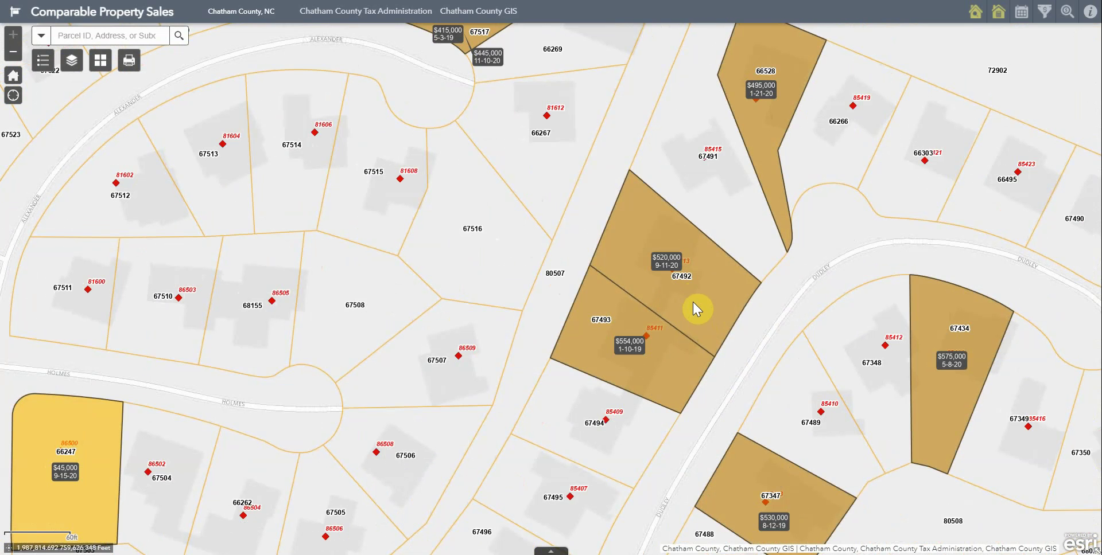
{"action": "left_click_drag", "start_coordinate": [767, 474], "coordinate": [746, 313]}
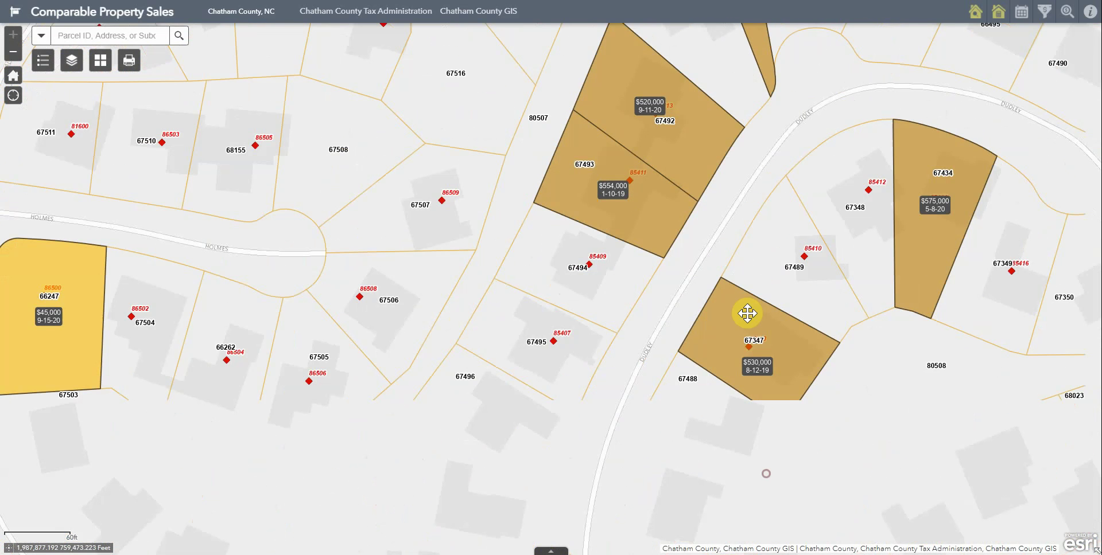
{"action": "left_click", "coordinate": [795, 344]}
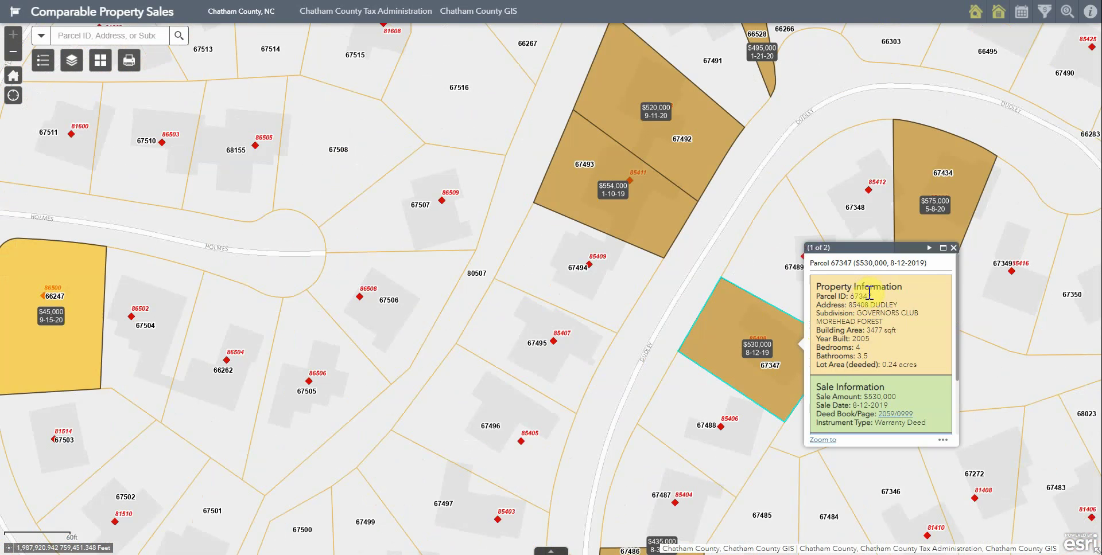
View page 2 of parcel 67347's popup and its links, return to page 1, and close it
{"action": "left_click", "coordinate": [851, 294]}
{"action": "scroll", "coordinate": [861, 321], "scroll_direction": "down", "scroll_amount": 2}
{"action": "scroll", "coordinate": [864, 339], "scroll_direction": "up", "scroll_amount": 3}
{"action": "left_click", "coordinate": [929, 248]}
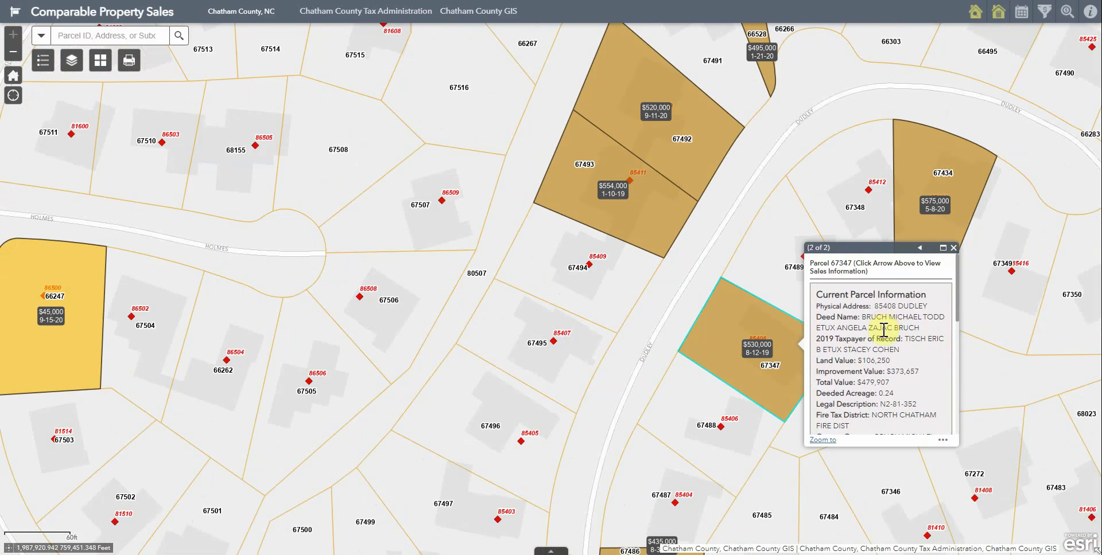
{"action": "scroll", "coordinate": [886, 334], "scroll_direction": "down", "scroll_amount": 5}
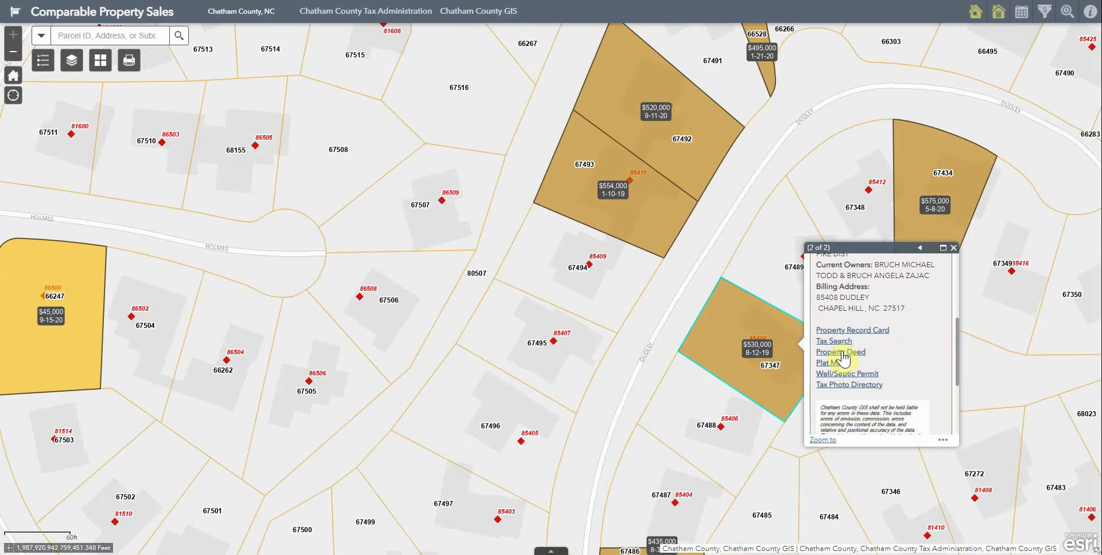
{"action": "left_click", "coordinate": [921, 251]}
{"action": "left_click", "coordinate": [952, 249]}
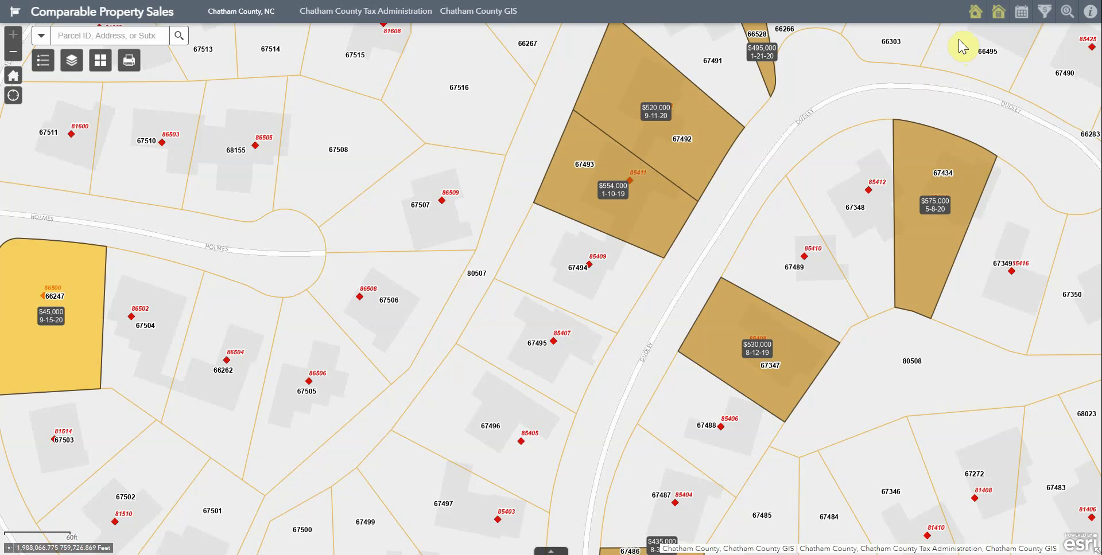
Run Highlight Comparable Sales for subject property 140347 and show the Legend
{"action": "left_click", "coordinate": [974, 13]}
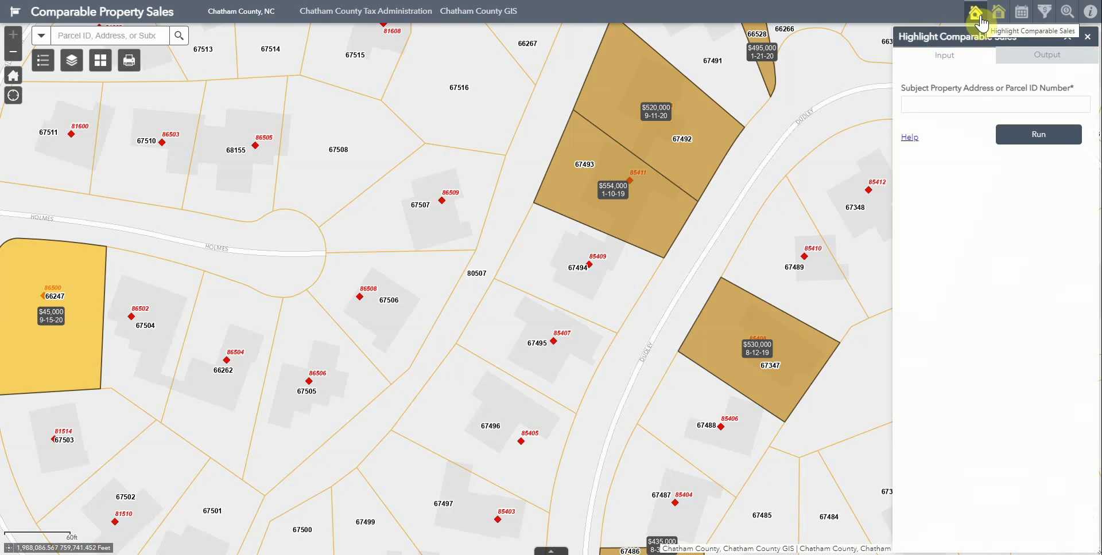
{"action": "left_click", "coordinate": [954, 105]}
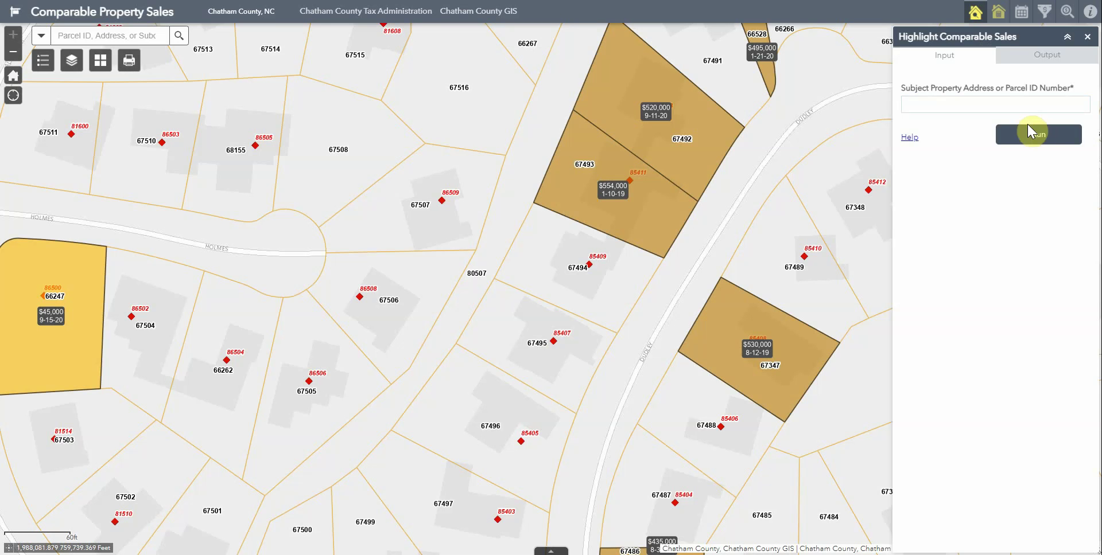
{"action": "left_click", "coordinate": [988, 106]}
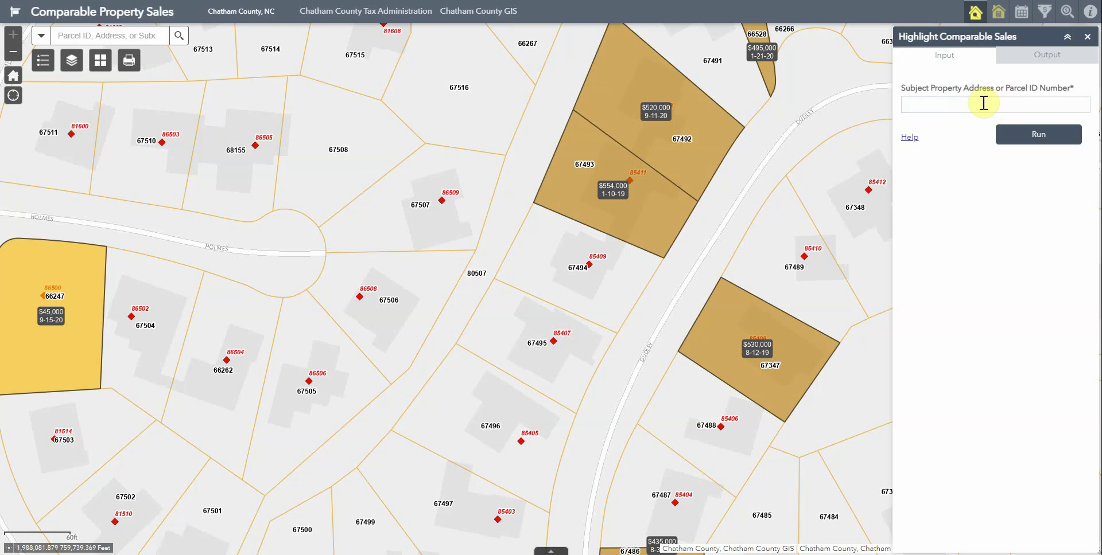
{"action": "left_click", "coordinate": [983, 105]}
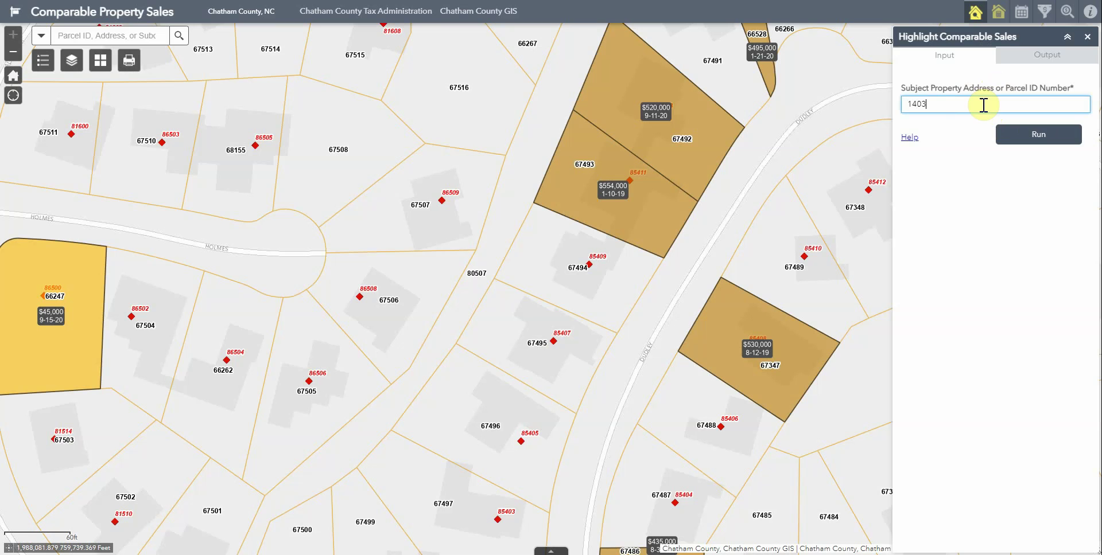
{"action": "left_click", "coordinate": [1027, 136]}
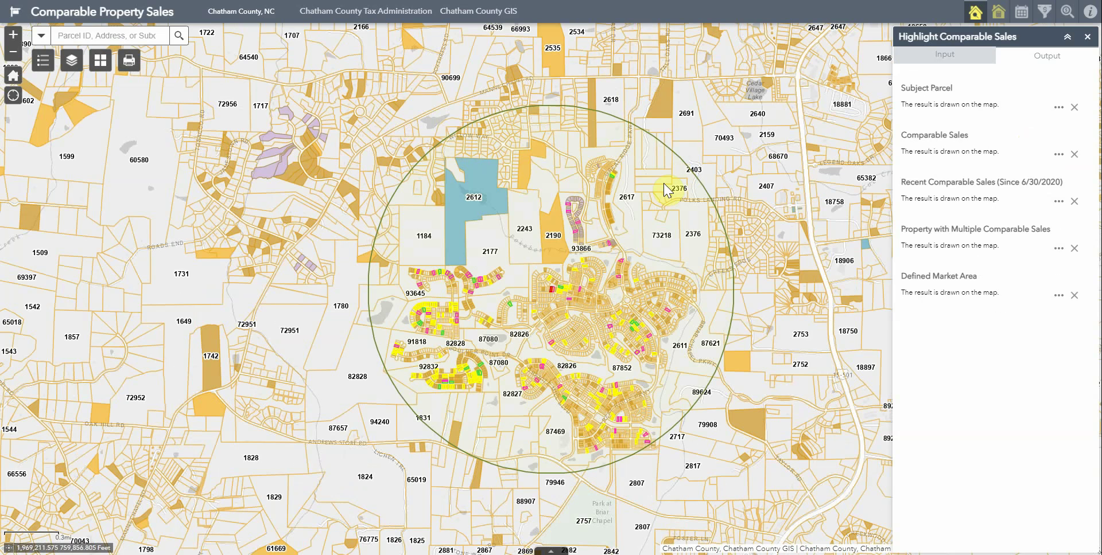
{"action": "left_click", "coordinate": [52, 64]}
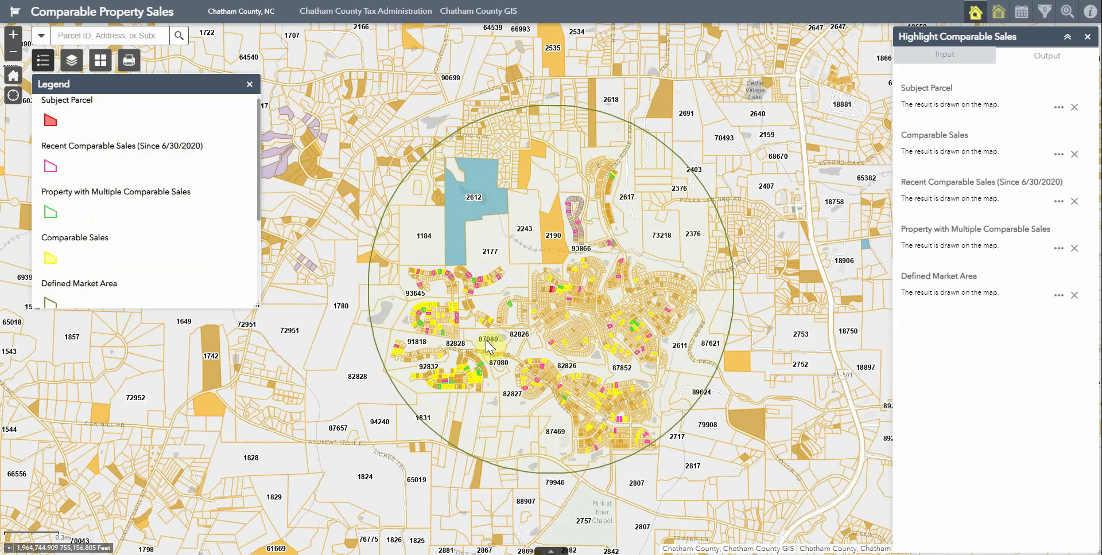
Zoom into the yellow comparable parcels near Bluffwood Ave and open the Comparable Sales actions menu
{"action": "scroll", "coordinate": [455, 382], "scroll_direction": "up", "scroll_amount": 2}
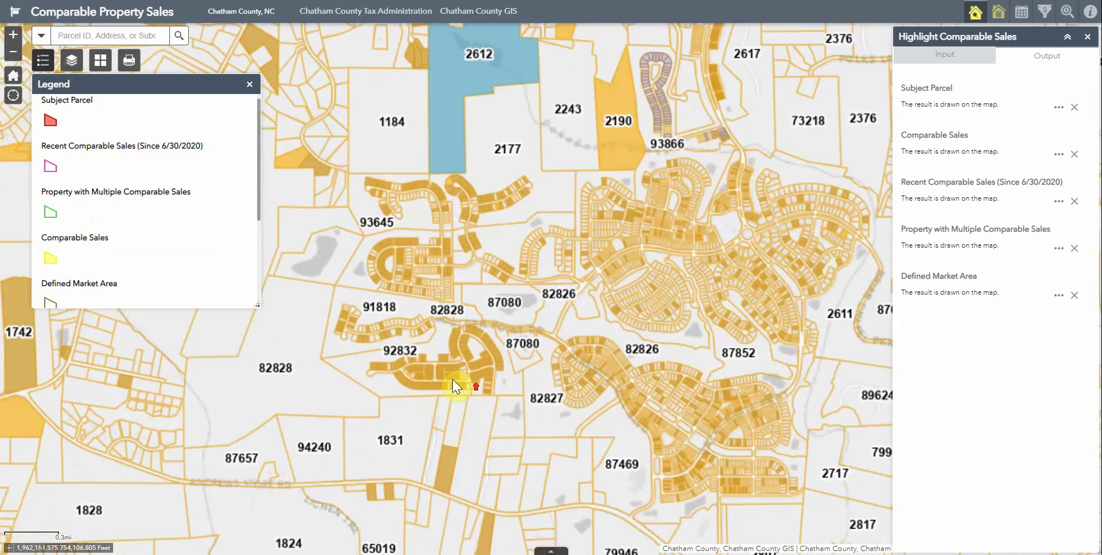
{"action": "scroll", "coordinate": [452, 380], "scroll_direction": "up", "scroll_amount": 3}
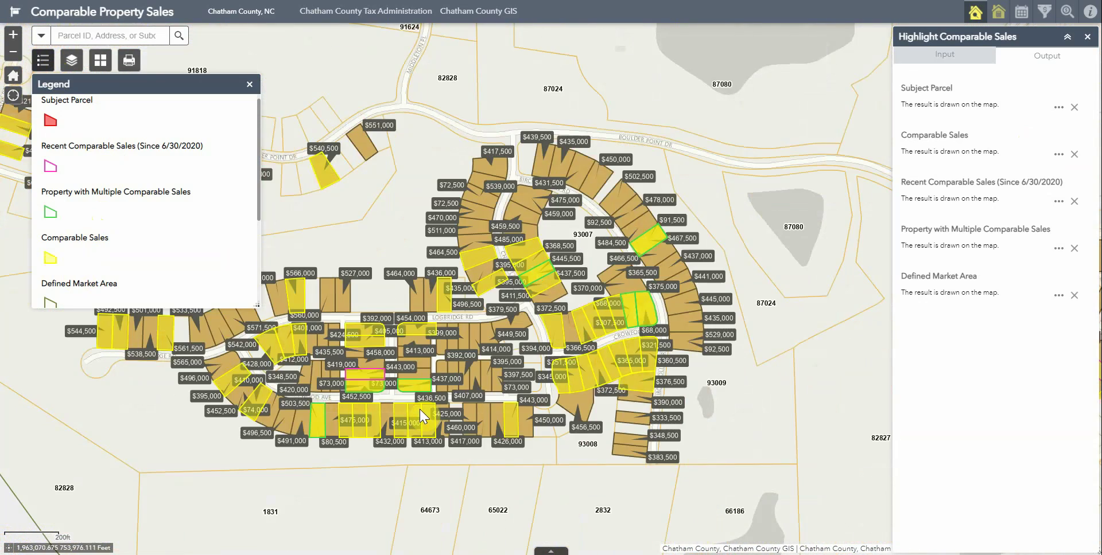
{"action": "scroll", "coordinate": [406, 403], "scroll_direction": "up", "scroll_amount": 1}
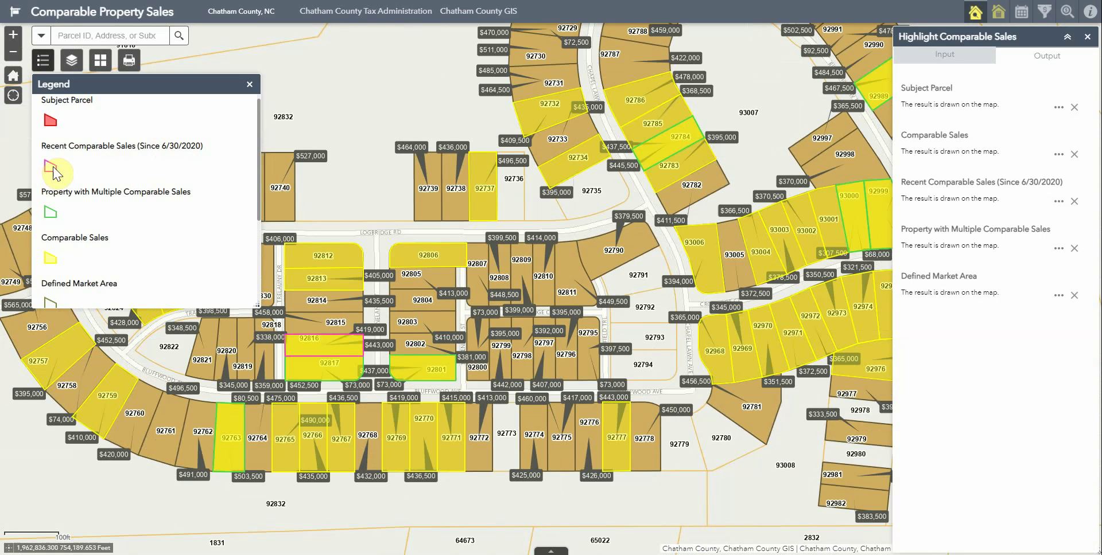
{"action": "scroll", "coordinate": [332, 375], "scroll_direction": "up", "scroll_amount": 1}
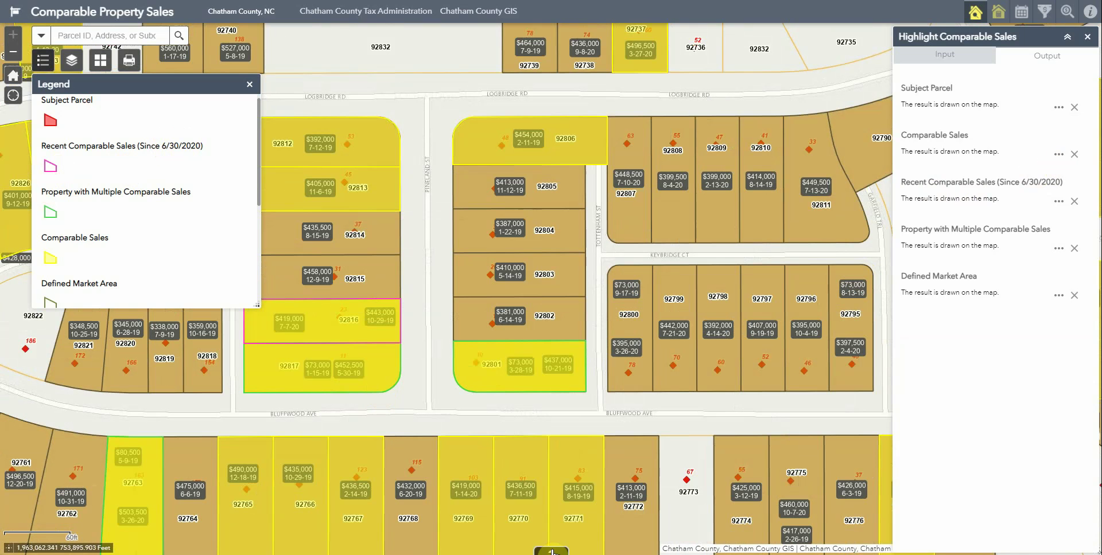
{"action": "left_click", "coordinate": [1057, 155]}
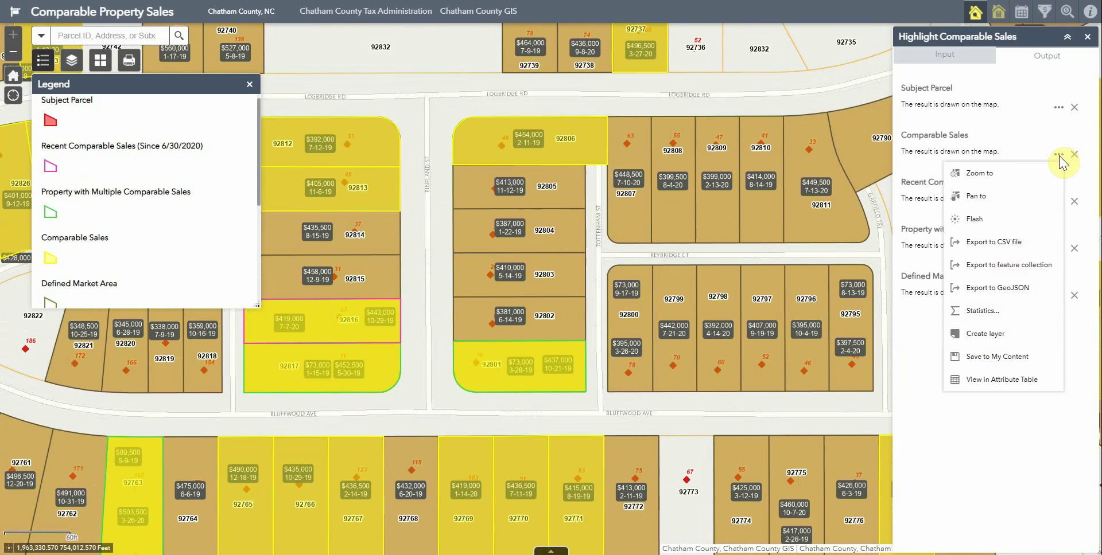
Table all 268 comparable sales and check Sales Amount statistics, averaging 397,002
{"action": "left_click", "coordinate": [999, 380]}
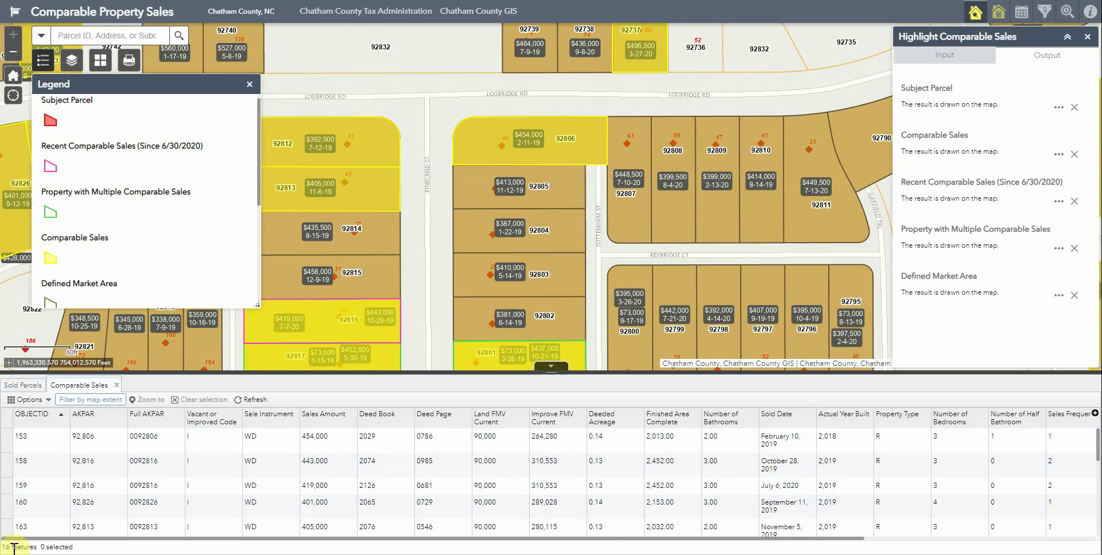
{"action": "left_click", "coordinate": [106, 406]}
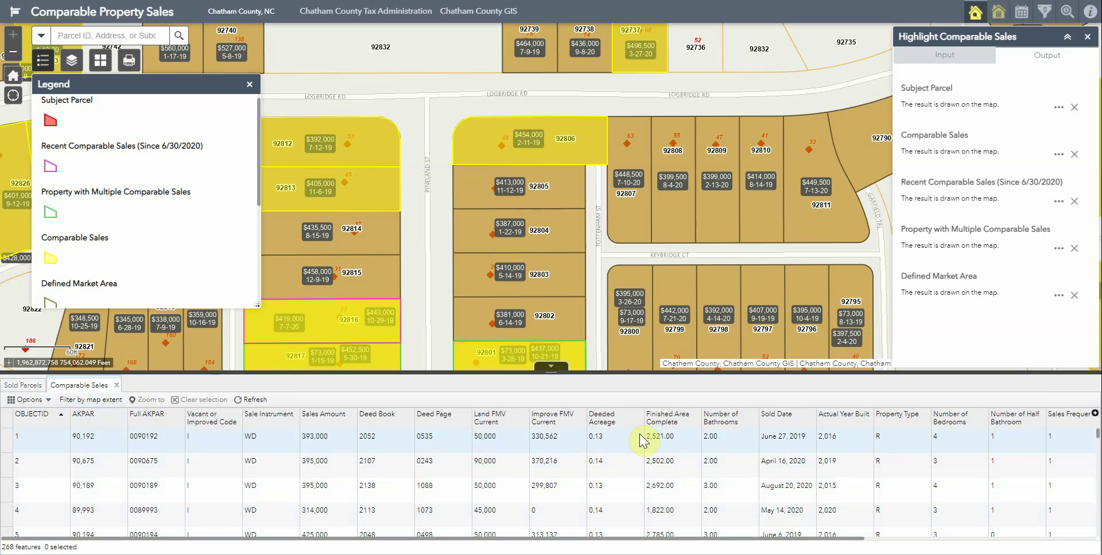
{"action": "left_click", "coordinate": [1059, 155]}
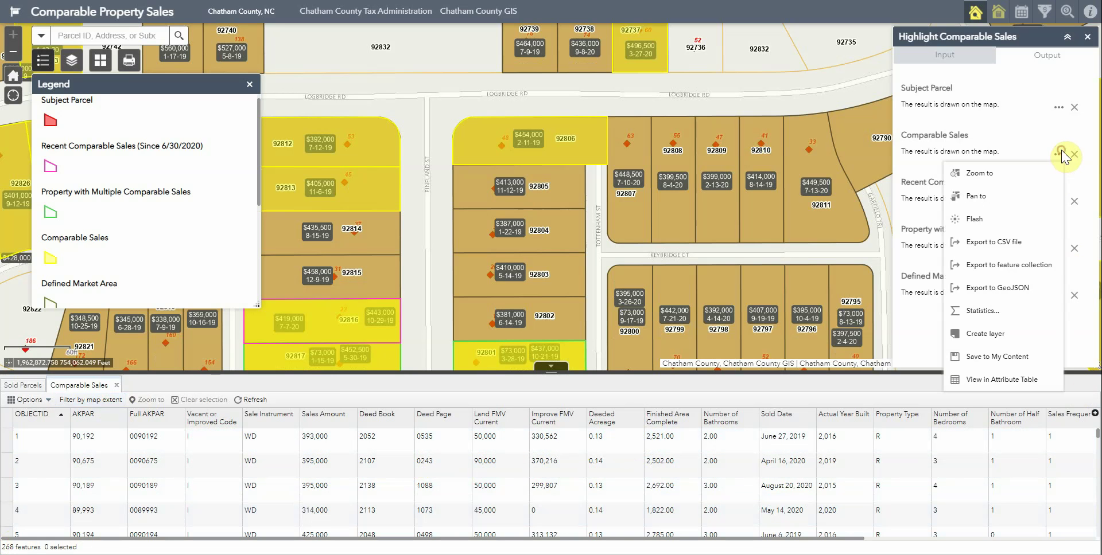
{"action": "left_click", "coordinate": [992, 310]}
{"action": "left_click", "coordinate": [593, 246]}
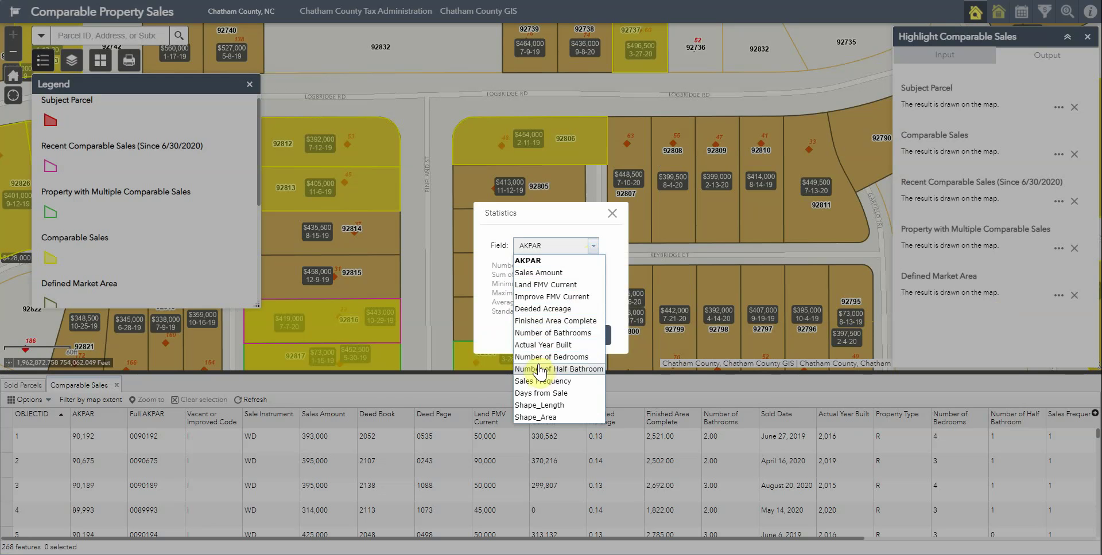
{"action": "left_click", "coordinate": [560, 273]}
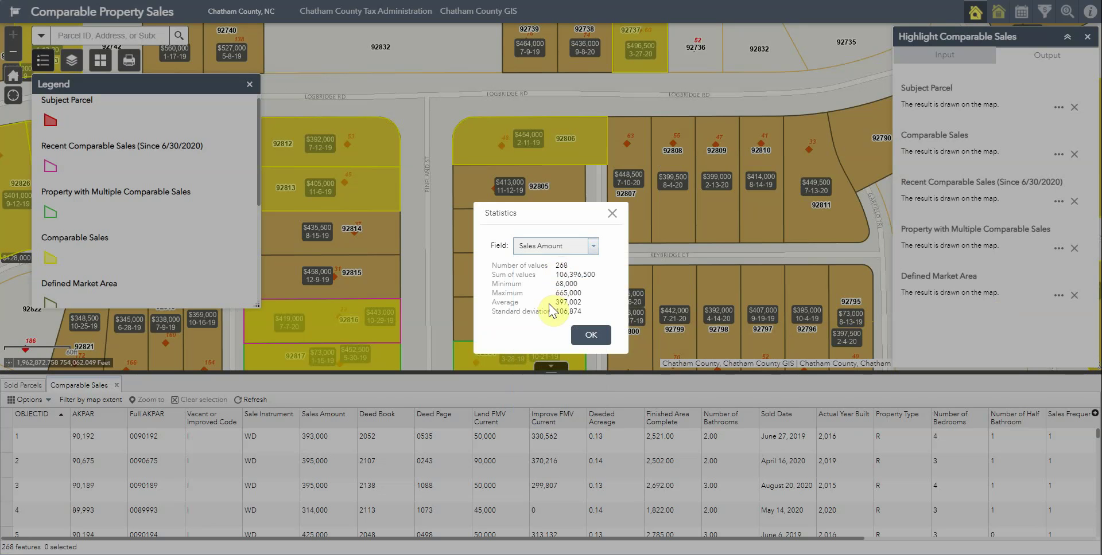
{"action": "left_click", "coordinate": [613, 214]}
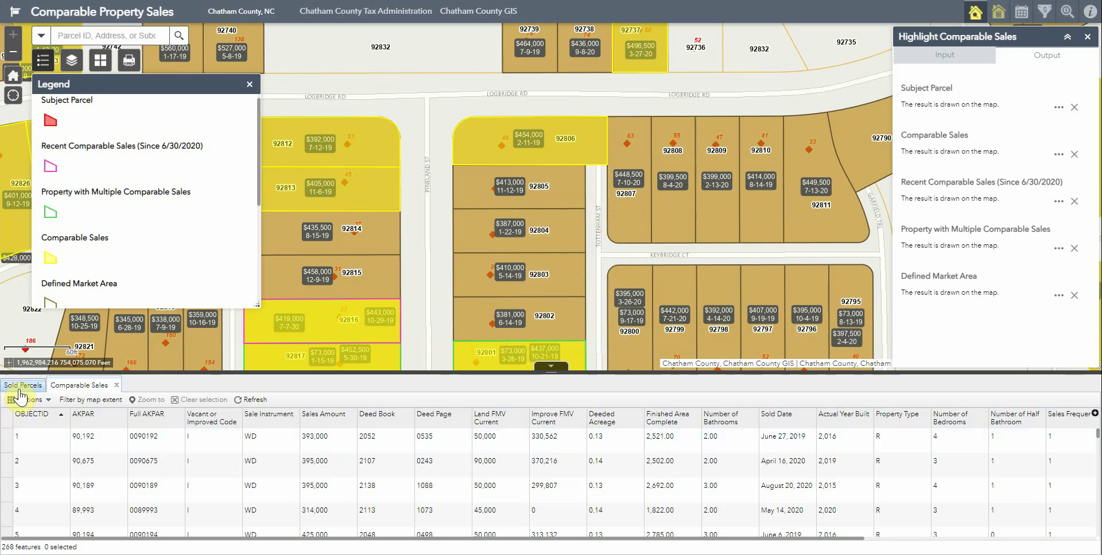
Close the Comparable Sales table without changing its options
{"action": "left_click", "coordinate": [36, 401]}
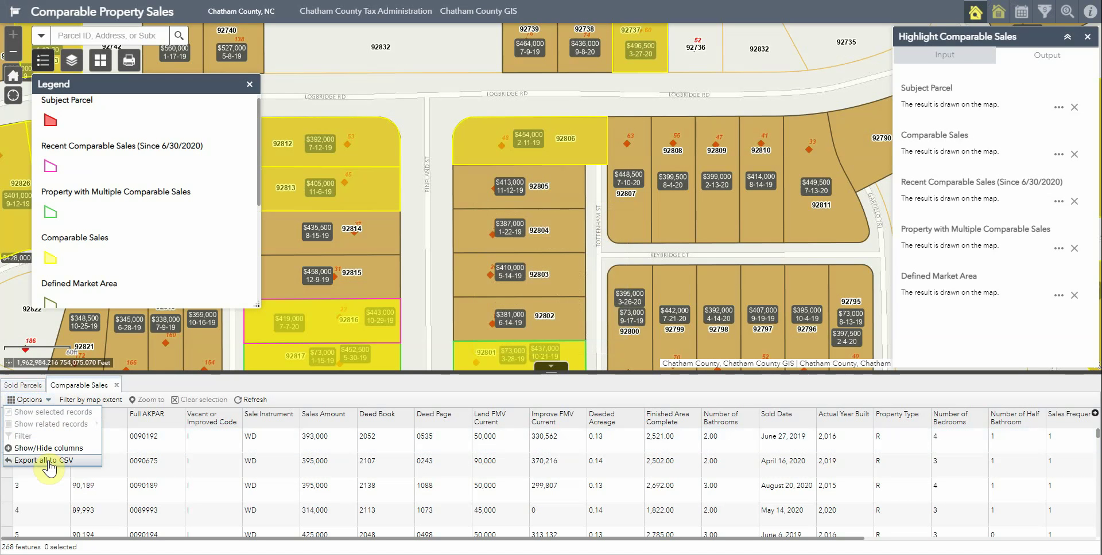
{"action": "left_click", "coordinate": [168, 397]}
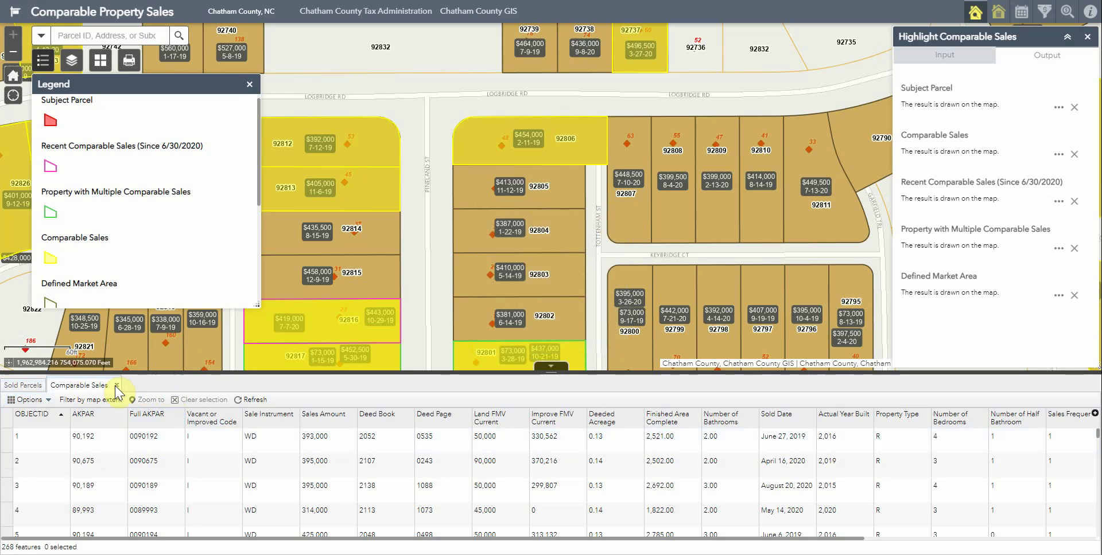
{"action": "left_click", "coordinate": [116, 386]}
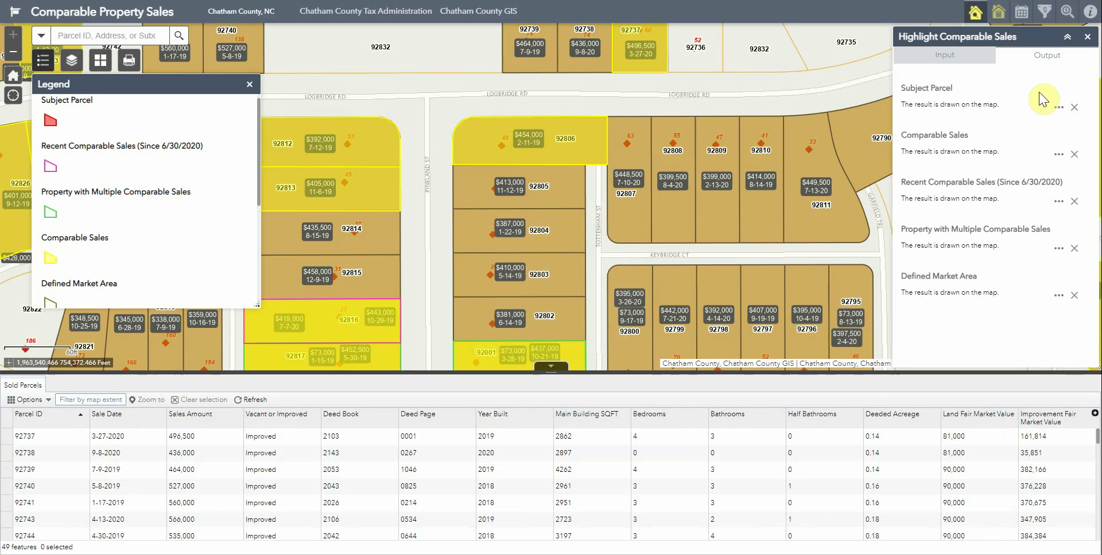
Clear the Subject Parcel, Comparable, Recent, Multiple Comparable Sales and Defined Market Area results
{"action": "left_click", "coordinate": [1074, 108]}
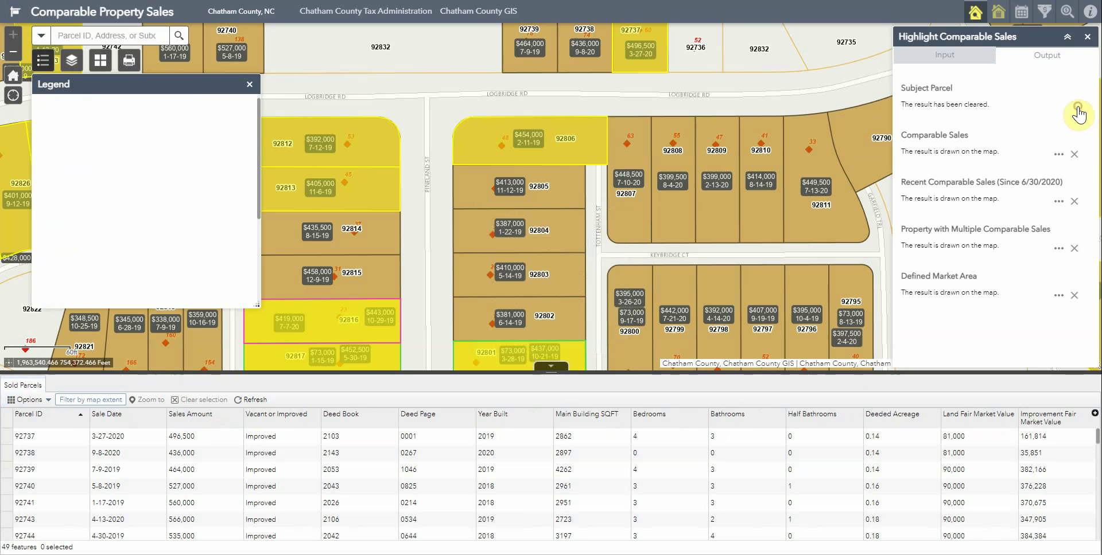
{"action": "left_click", "coordinate": [1073, 156]}
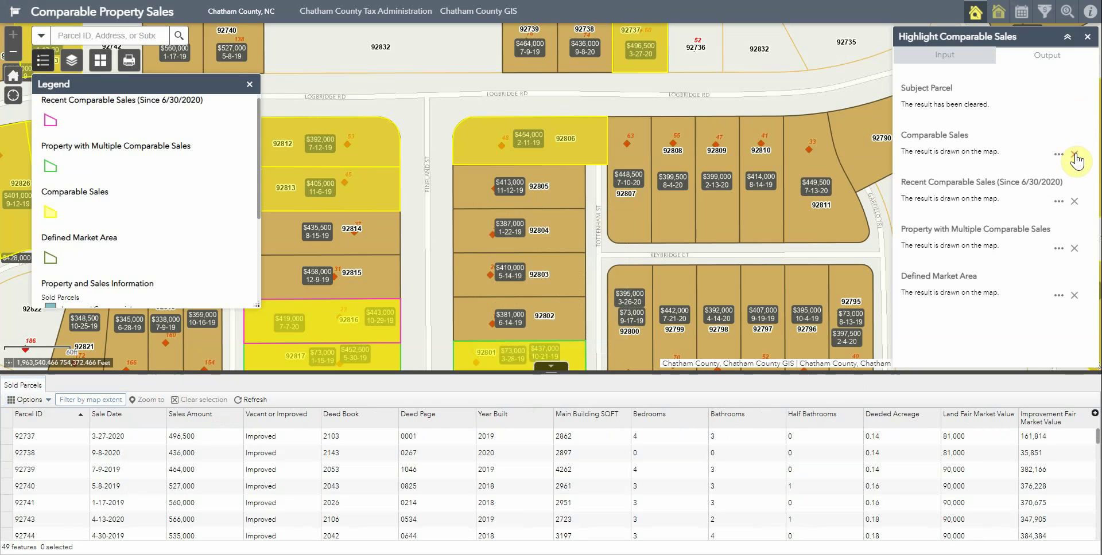
{"action": "left_click", "coordinate": [1074, 202]}
{"action": "left_click", "coordinate": [1074, 248]}
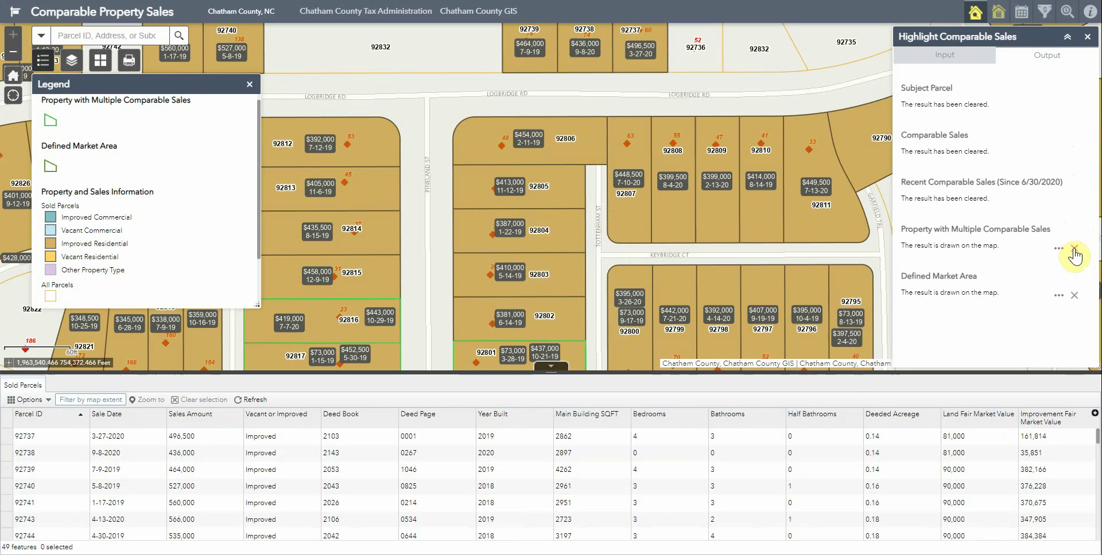
{"action": "left_click", "coordinate": [1074, 297]}
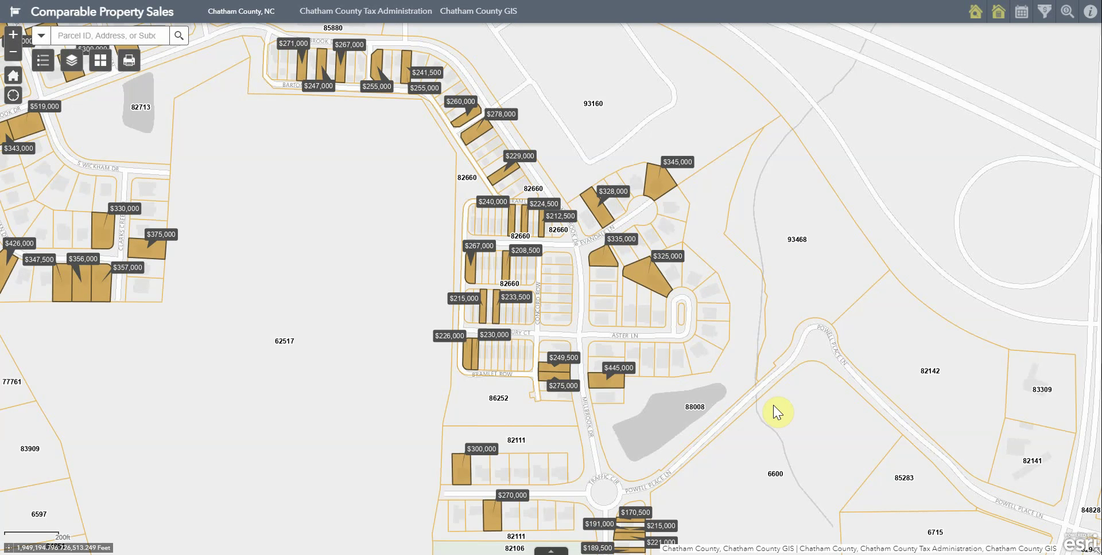
Open the advanced comparable-sales form and fill in subject parcel 90326
{"action": "left_click", "coordinate": [998, 20]}
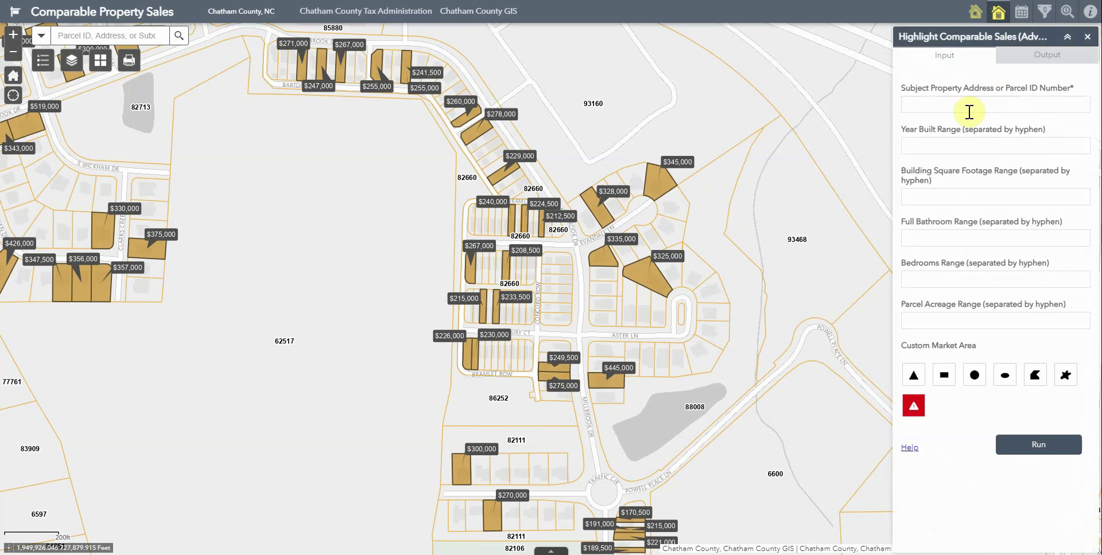
{"action": "left_click", "coordinate": [966, 145]}
{"action": "left_click", "coordinate": [962, 196]}
{"action": "left_click", "coordinate": [947, 239]}
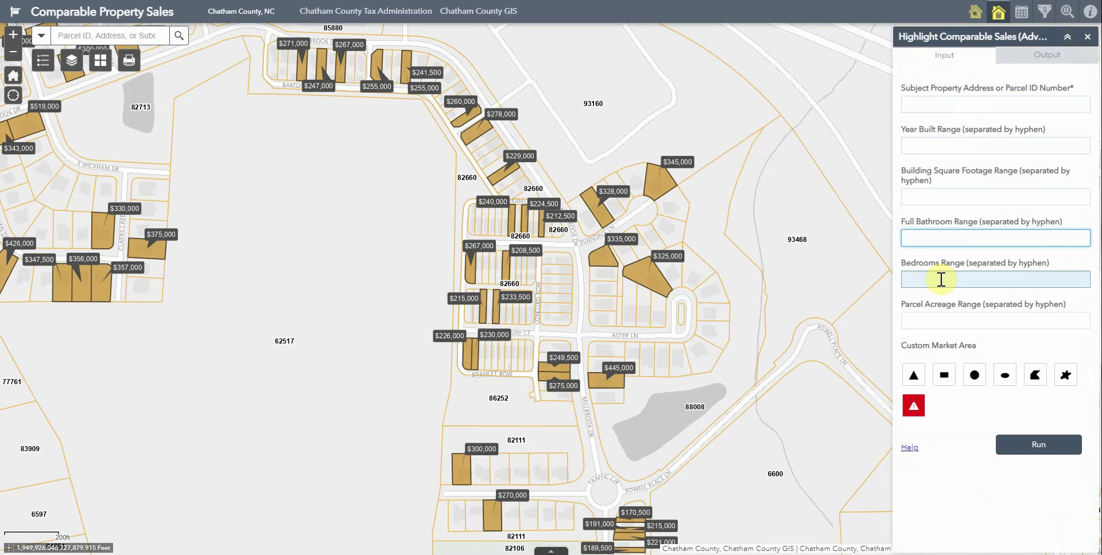
{"action": "left_click", "coordinate": [942, 101]}
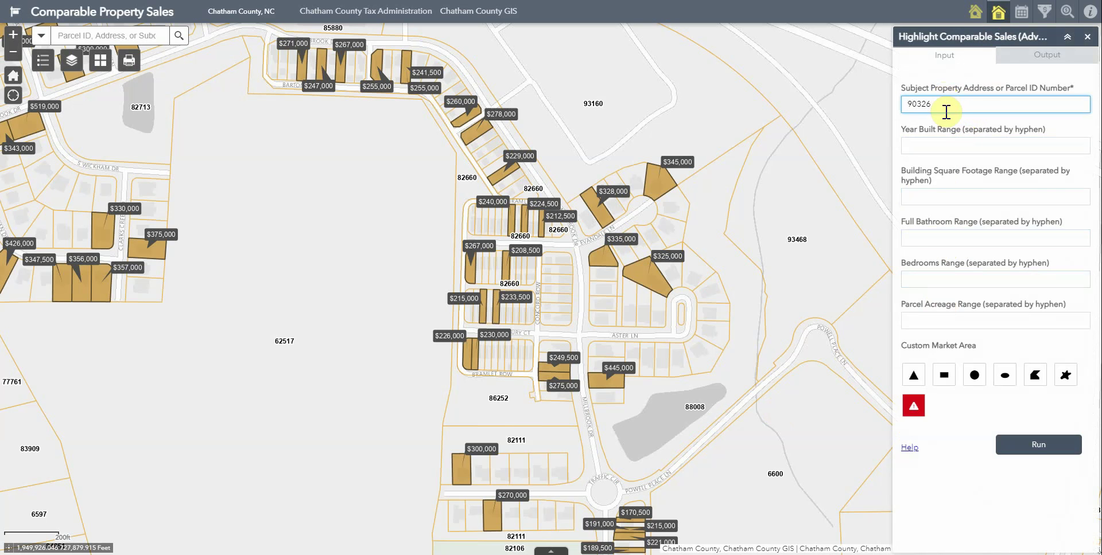
Enter ranges: built 2010-2020, 1500-2500 sq ft, 1-4 baths, 1-5 bedrooms, 0.2-1 acres
{"action": "left_click", "coordinate": [944, 147]}
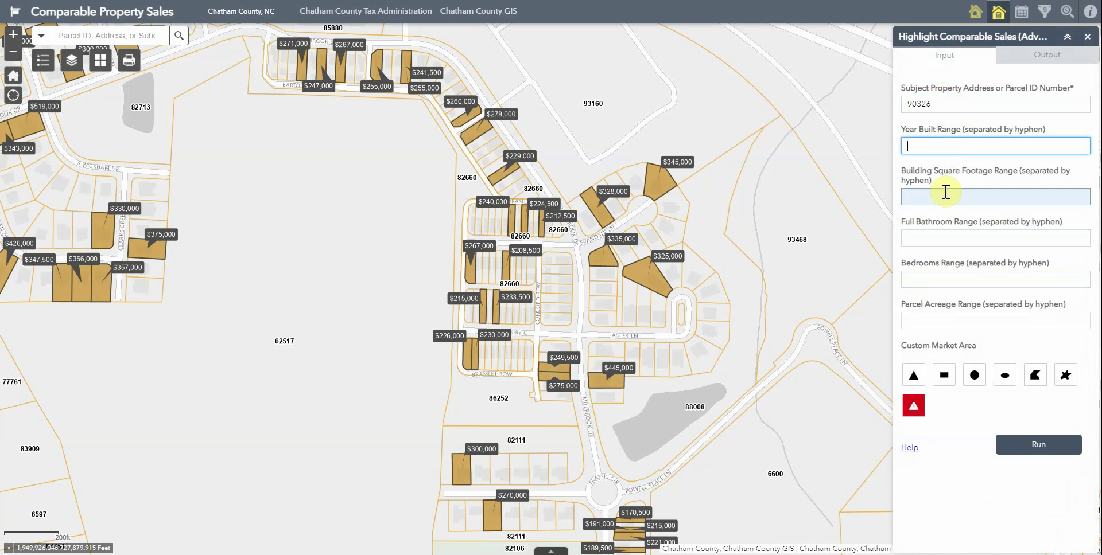
{"action": "left_click", "coordinate": [950, 145]}
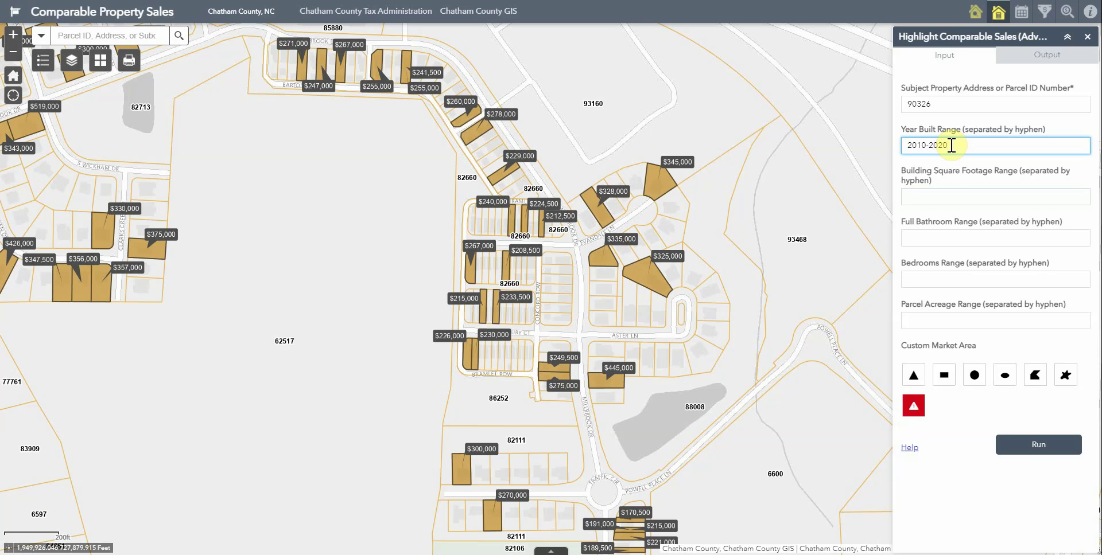
{"action": "left_click", "coordinate": [943, 196]}
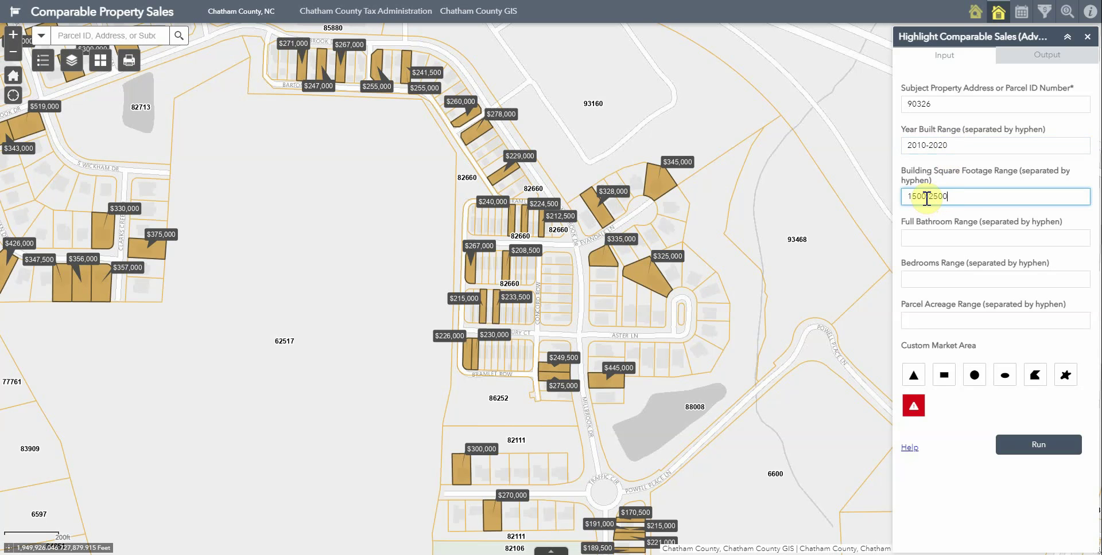
{"action": "left_click", "coordinate": [926, 241]}
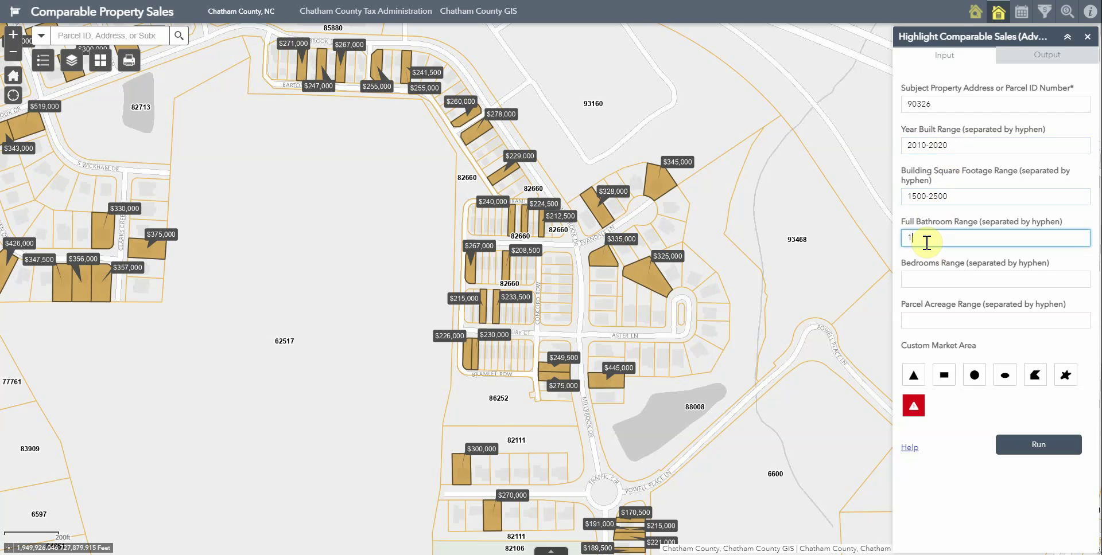
{"action": "type", "text": "1-4"}
{"action": "left_click", "coordinate": [962, 282]}
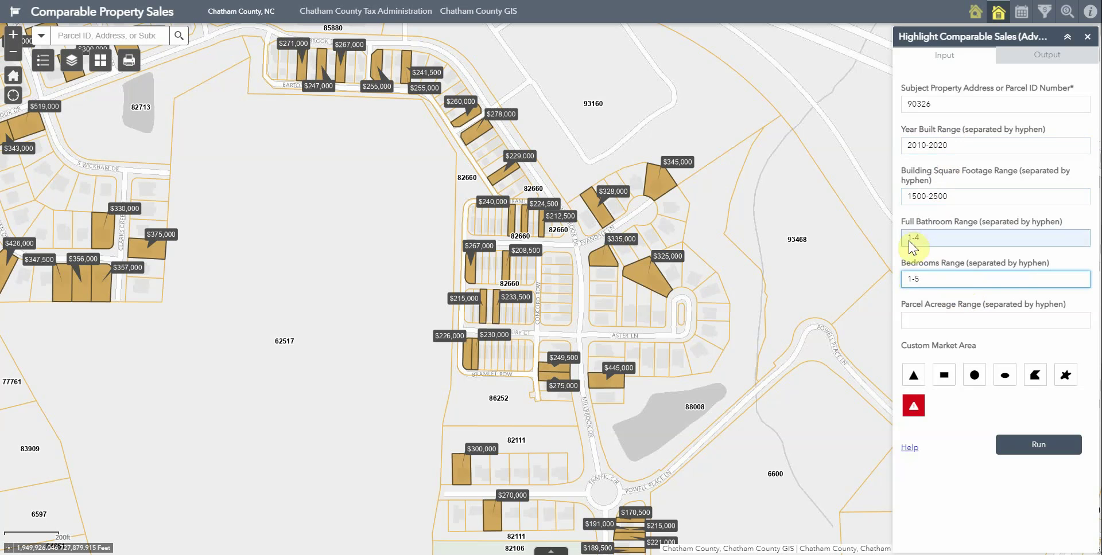
{"action": "left_click", "coordinate": [935, 325]}
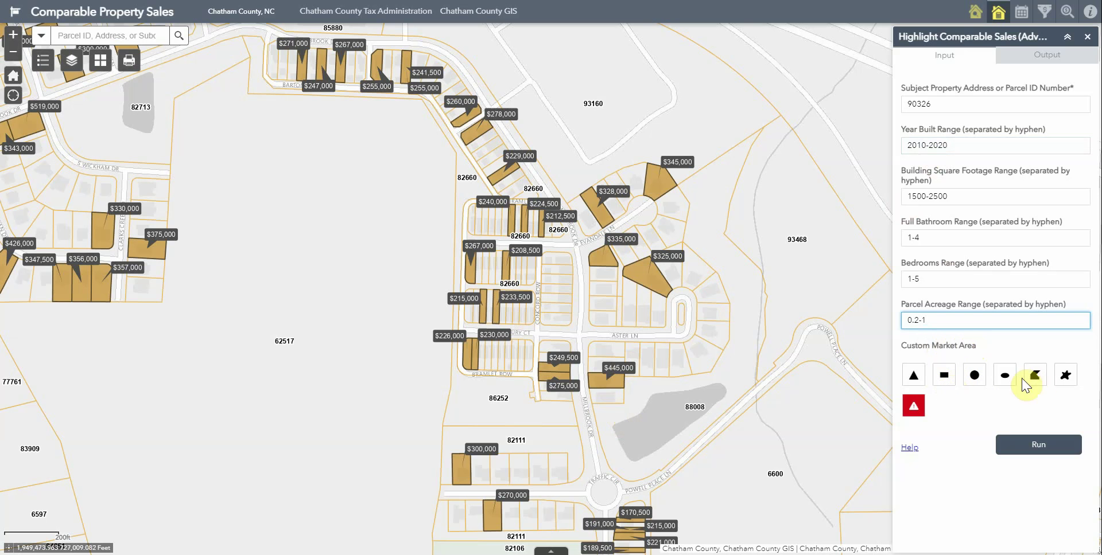
{"action": "left_click", "coordinate": [1065, 383]}
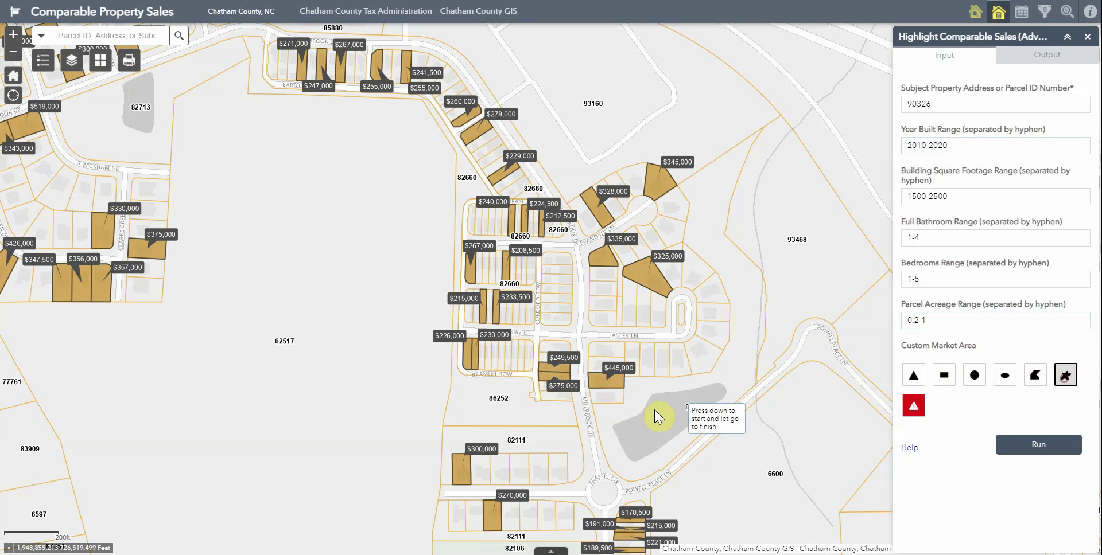
Draw a freehand market area around the Haw River north of Pittsboro
{"action": "scroll", "coordinate": [615, 431], "scroll_direction": "down", "scroll_amount": 5}
{"action": "scroll", "coordinate": [615, 431], "scroll_direction": "down", "scroll_amount": 5}
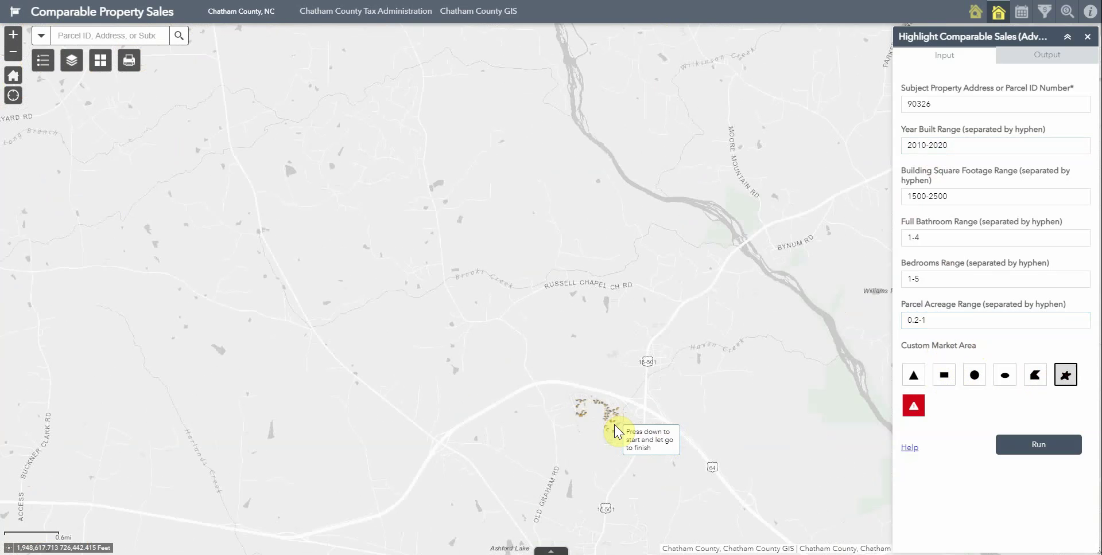
{"action": "scroll", "coordinate": [615, 424], "scroll_direction": "down", "scroll_amount": 1}
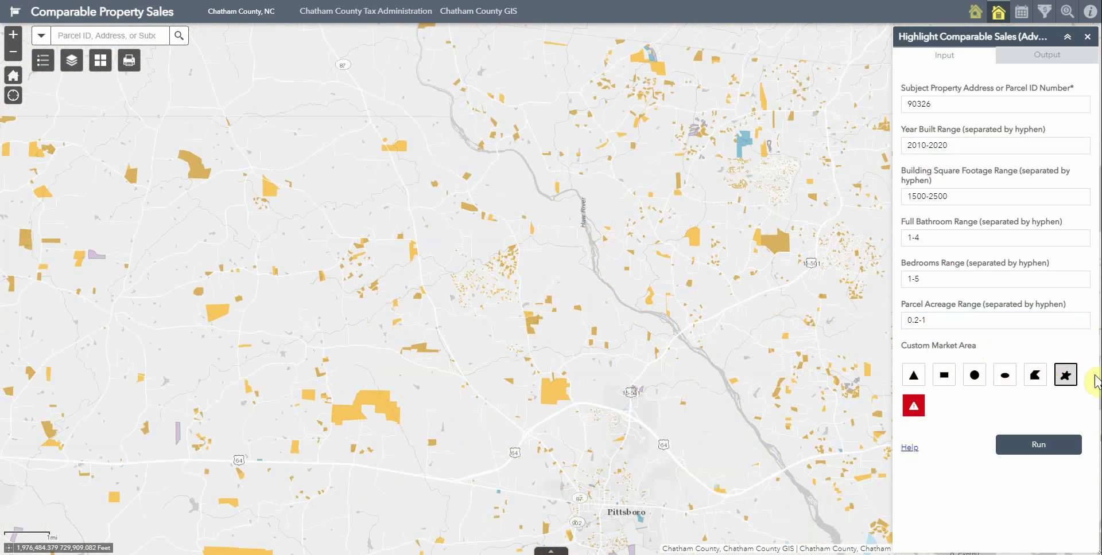
{"action": "mouse_move", "coordinate": [628, 435]}
{"action": "left_mouse_down"}
{"action": "mouse_move", "coordinate": [591, 482]}
{"action": "mouse_move", "coordinate": [565, 473]}
{"action": "mouse_move", "coordinate": [492, 408]}
{"action": "mouse_move", "coordinate": [428, 318]}
{"action": "mouse_move", "coordinate": [361, 125]}
{"action": "mouse_move", "coordinate": [375, 90]}
{"action": "mouse_move", "coordinate": [454, 37]}
{"action": "mouse_move", "coordinate": [619, 25]}
{"action": "mouse_move", "coordinate": [781, 44]}
{"action": "mouse_move", "coordinate": [860, 74]}
{"action": "mouse_move", "coordinate": [834, 97]}
{"action": "mouse_move", "coordinate": [838, 200]}
{"action": "mouse_move", "coordinate": [813, 259]}
{"action": "mouse_move", "coordinate": [634, 395]}
{"action": "left_mouse_up"}
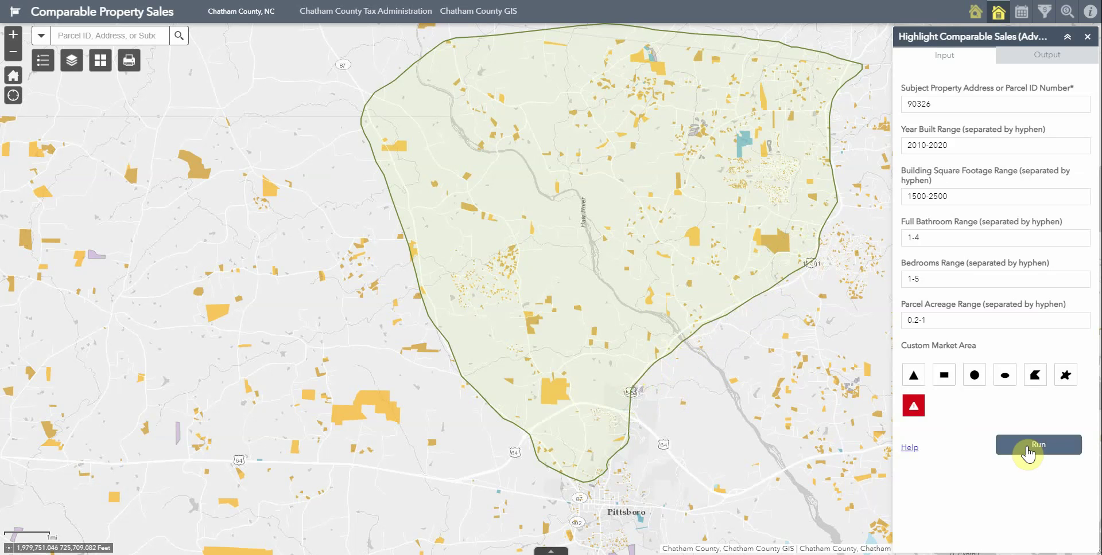
Run the advanced comparable-sales analysis and zoom in on the highlighted subject parcel
{"action": "left_click", "coordinate": [1027, 450]}
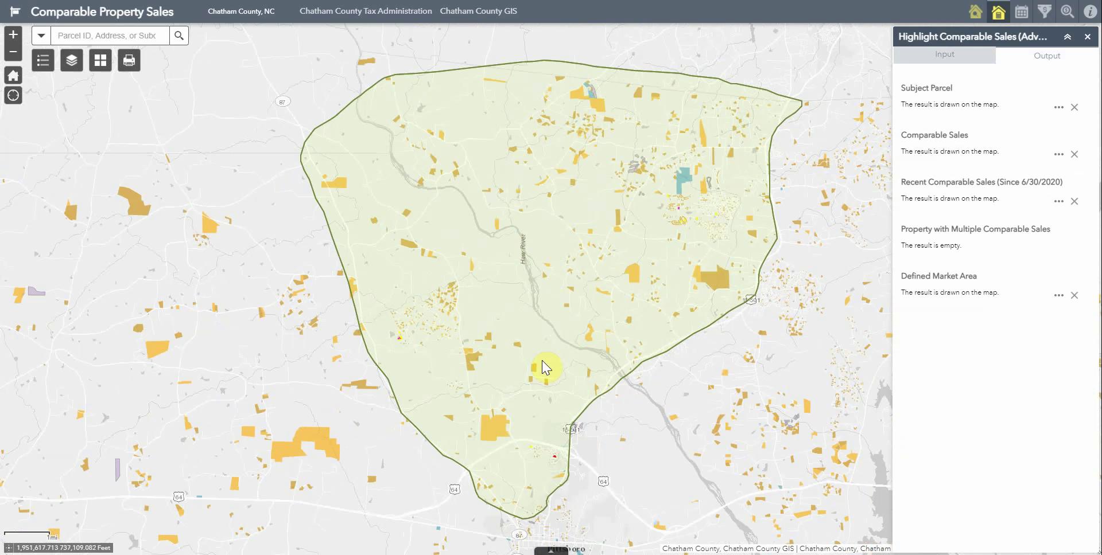
{"action": "scroll", "coordinate": [418, 348], "scroll_direction": "up", "scroll_amount": 3}
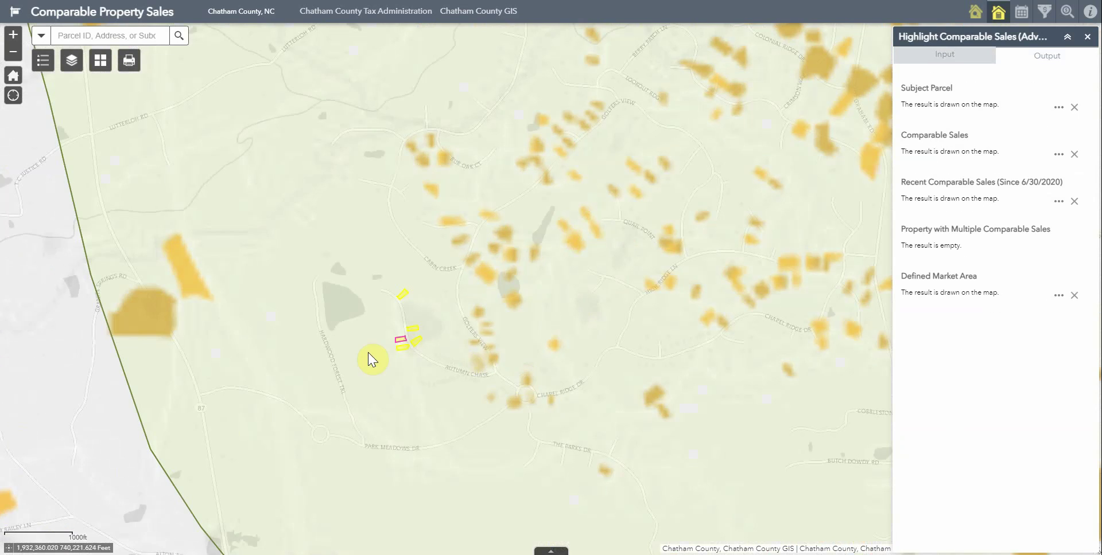
{"action": "scroll", "coordinate": [406, 342], "scroll_direction": "up", "scroll_amount": 3}
{"action": "scroll", "coordinate": [403, 341], "scroll_direction": "up", "scroll_amount": 2}
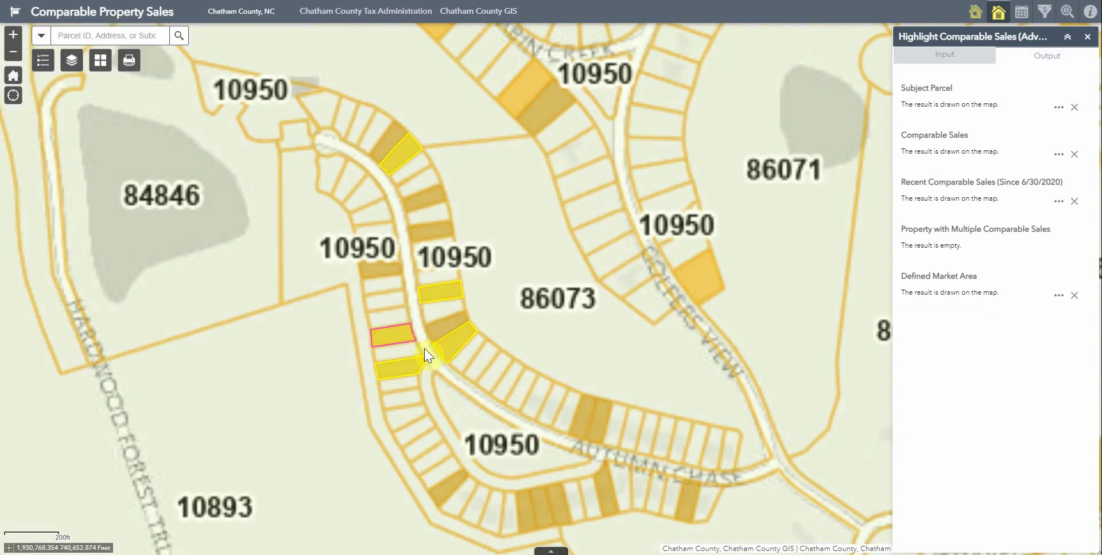
Show the map legend and check the Comparable Sales result's options
{"action": "left_click", "coordinate": [43, 60]}
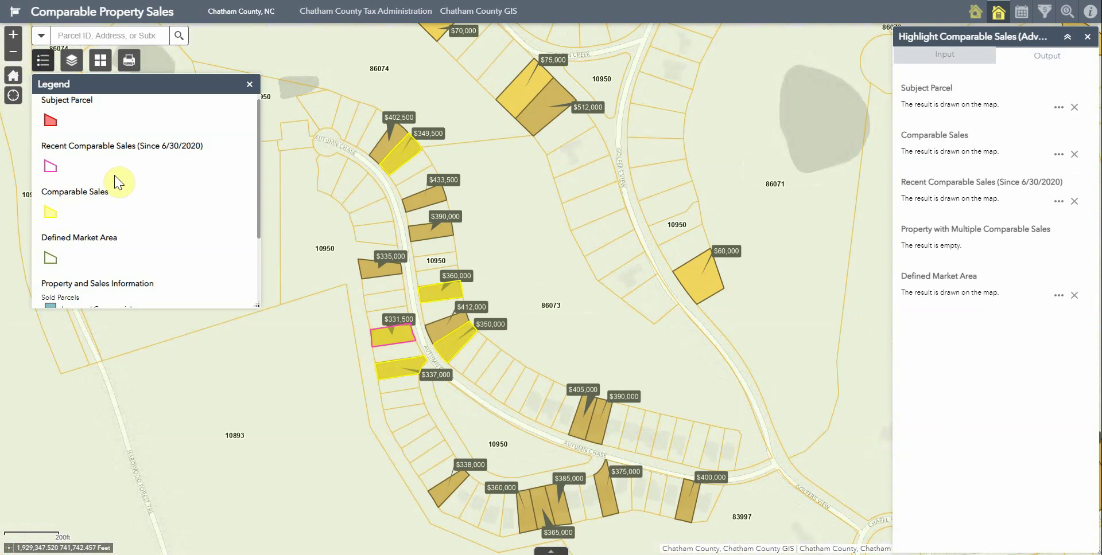
{"action": "scroll", "coordinate": [129, 226], "scroll_direction": "up", "scroll_amount": 1}
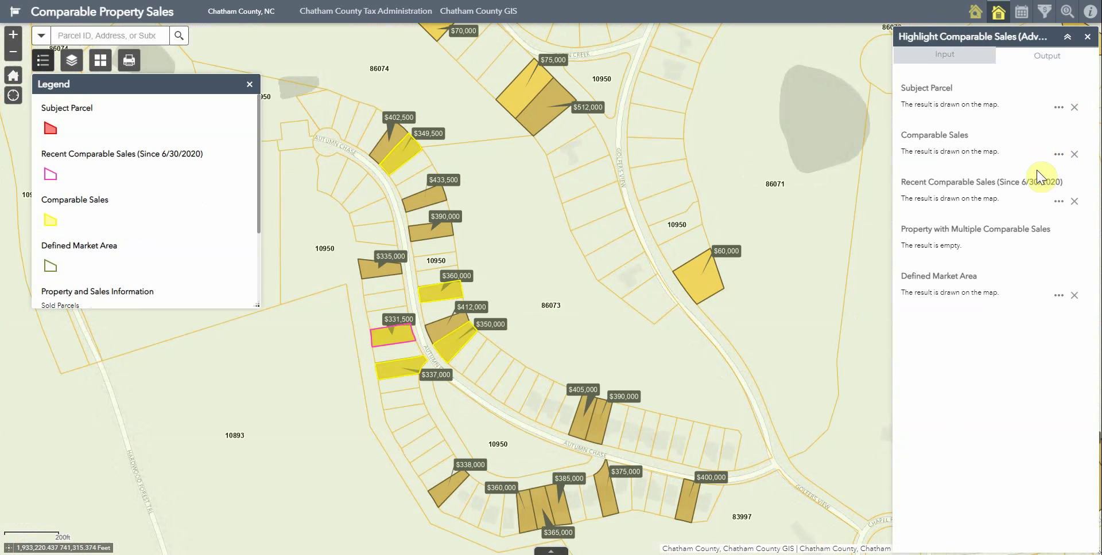
{"action": "left_click", "coordinate": [1058, 154]}
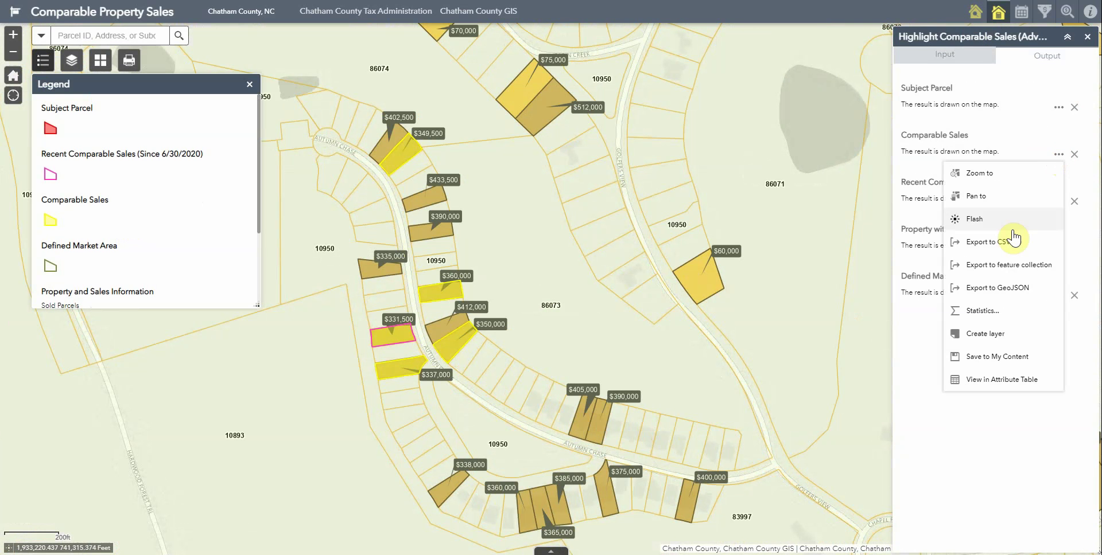
{"action": "left_click", "coordinate": [997, 440]}
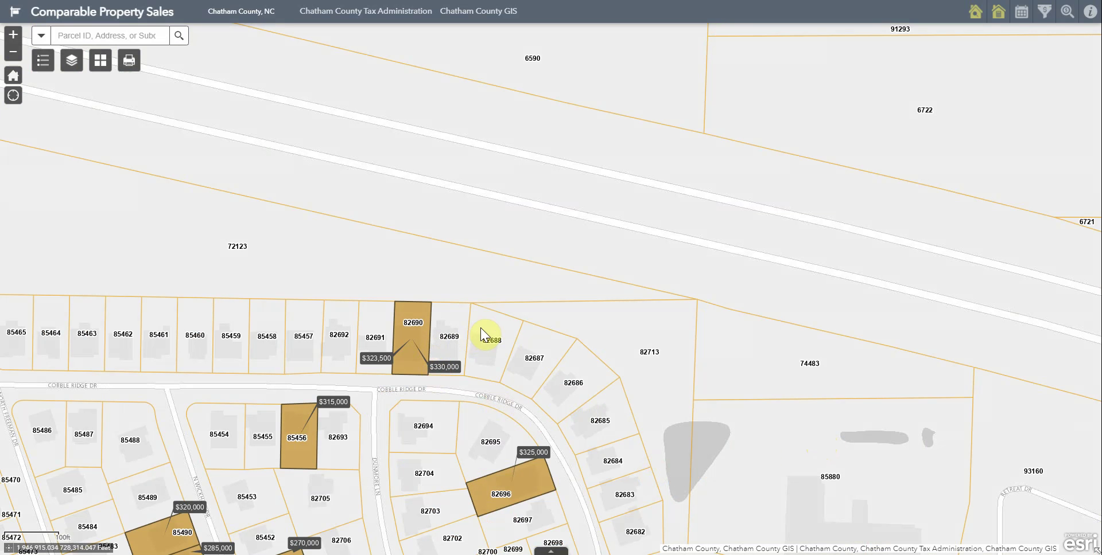
Search Property Sales History for parcel 82690
{"action": "left_click", "coordinate": [1022, 11]}
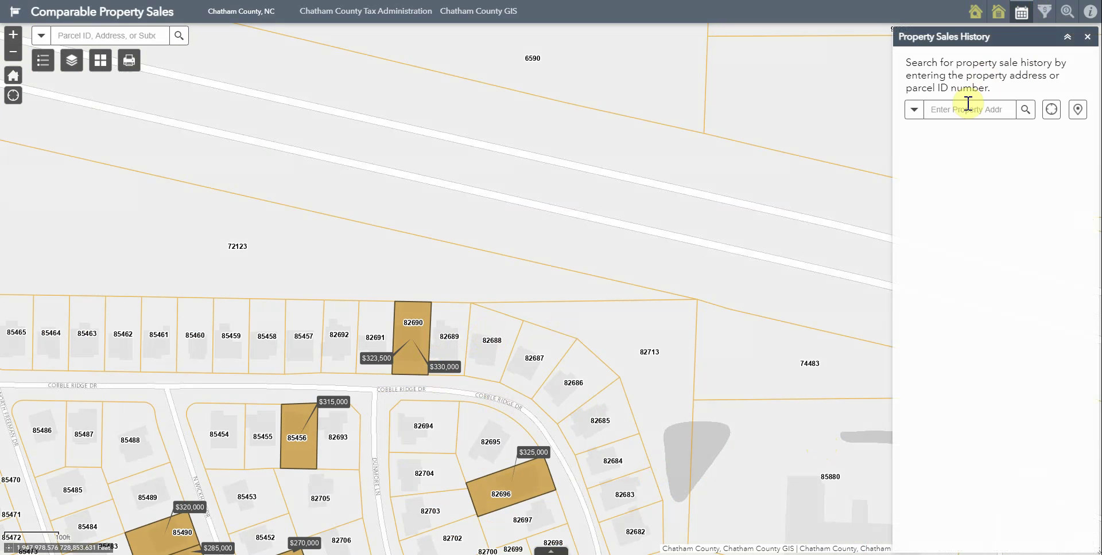
{"action": "left_click", "coordinate": [968, 106]}
{"action": "type", "text": "82690"}
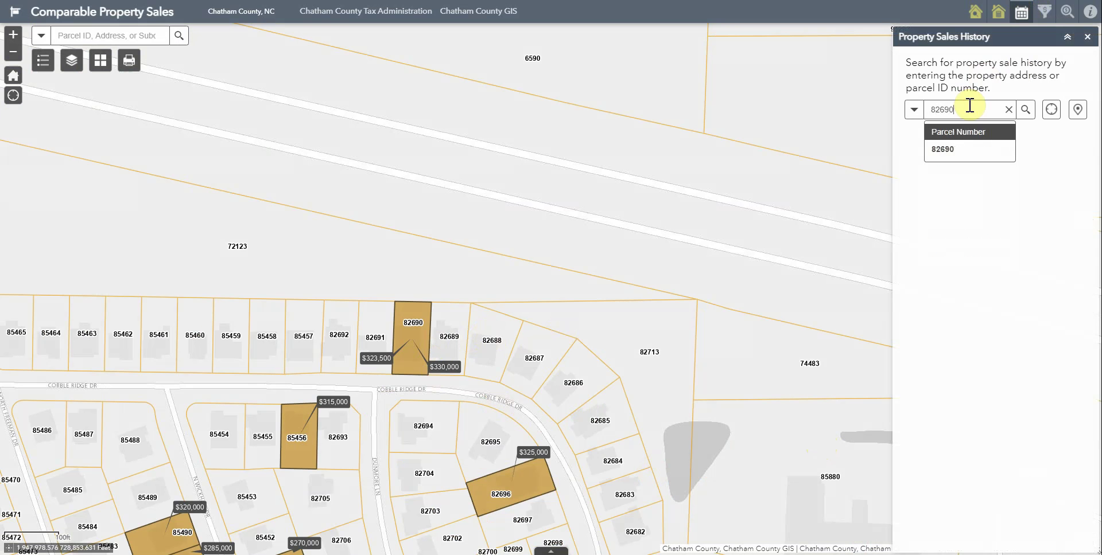
{"action": "left_click", "coordinate": [950, 152]}
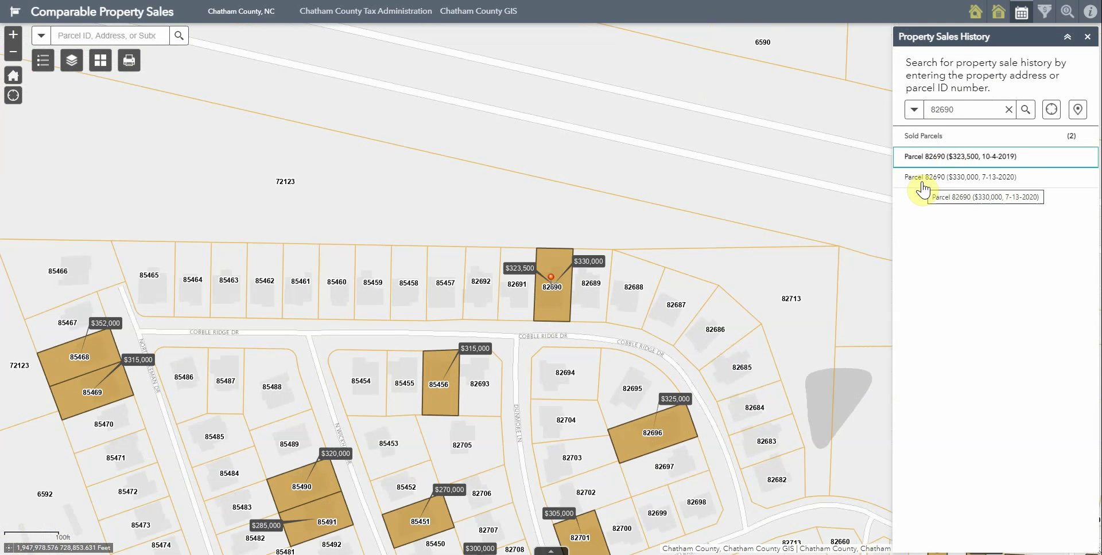
Review the 10-4-2019 sale, then show the 7-13-2020 $330,000 sale details
{"action": "left_click", "coordinate": [938, 157]}
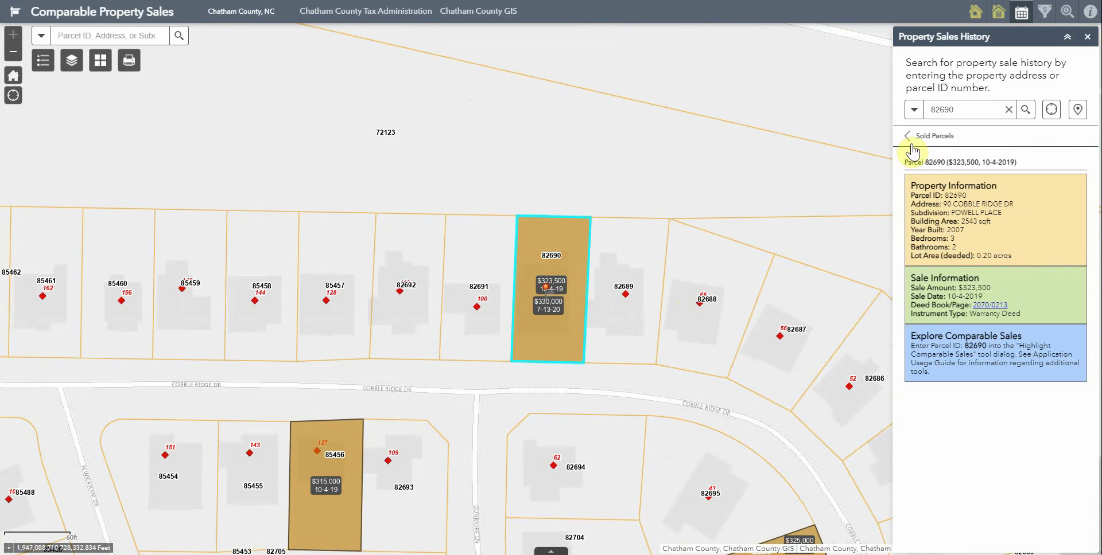
{"action": "left_click", "coordinate": [904, 137]}
{"action": "left_click", "coordinate": [932, 180]}
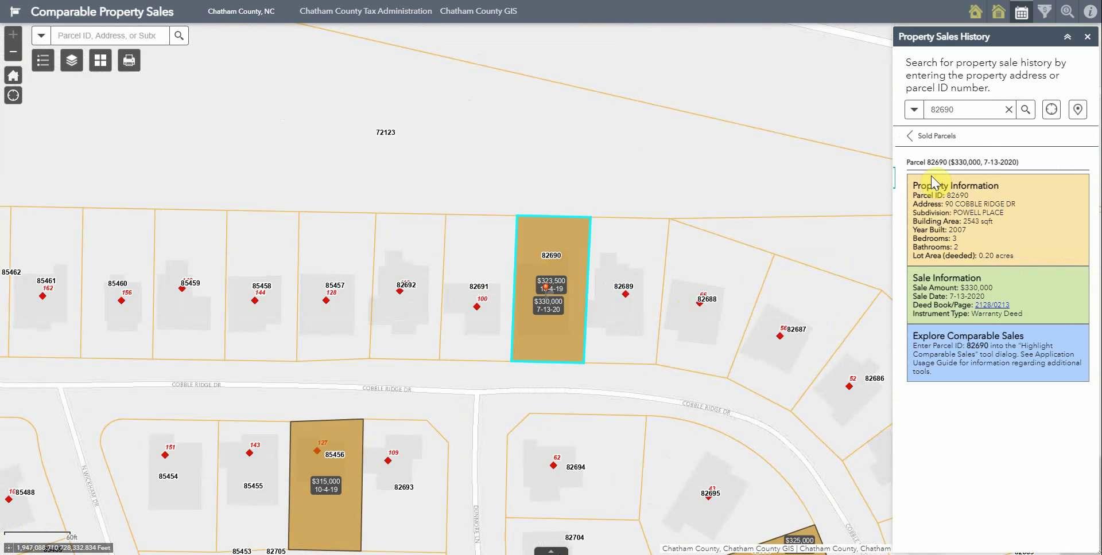
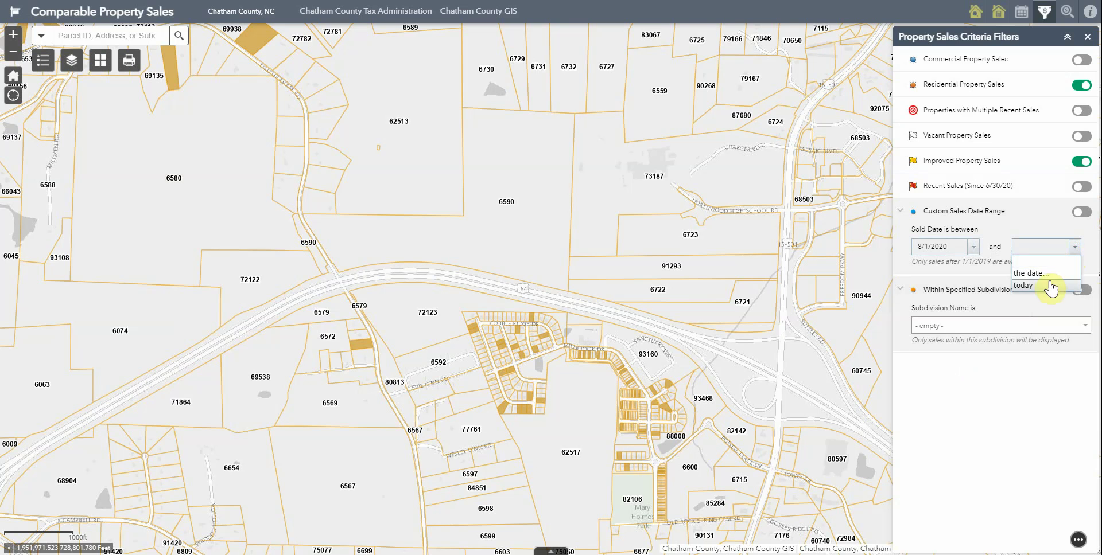
Set the custom sales date range end date to 1/1/2021 and switch the filter on
{"action": "left_click", "coordinate": [1033, 273]}
{"action": "left_click", "coordinate": [968, 267]}
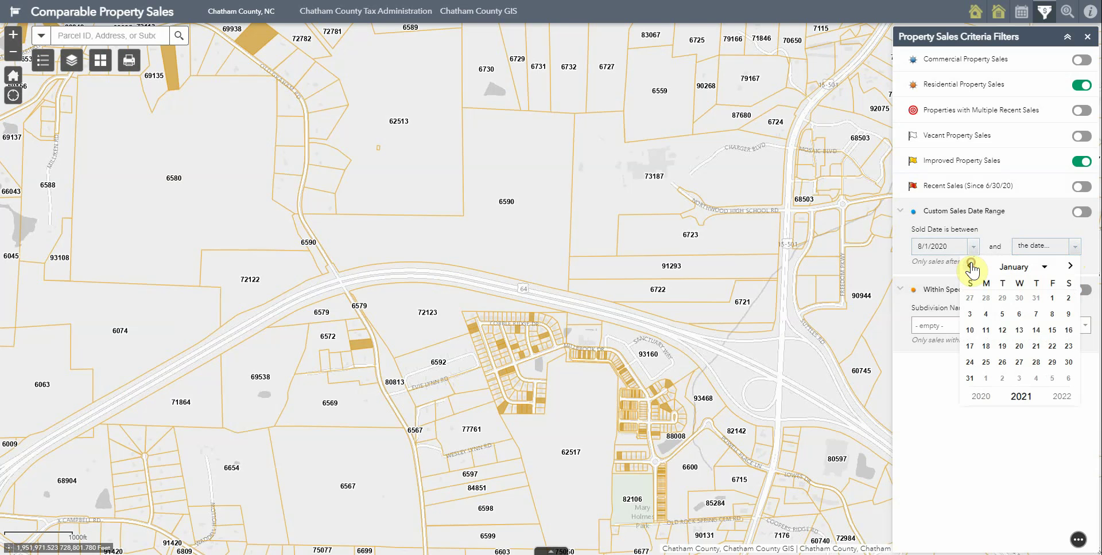
{"action": "left_click", "coordinate": [1052, 298]}
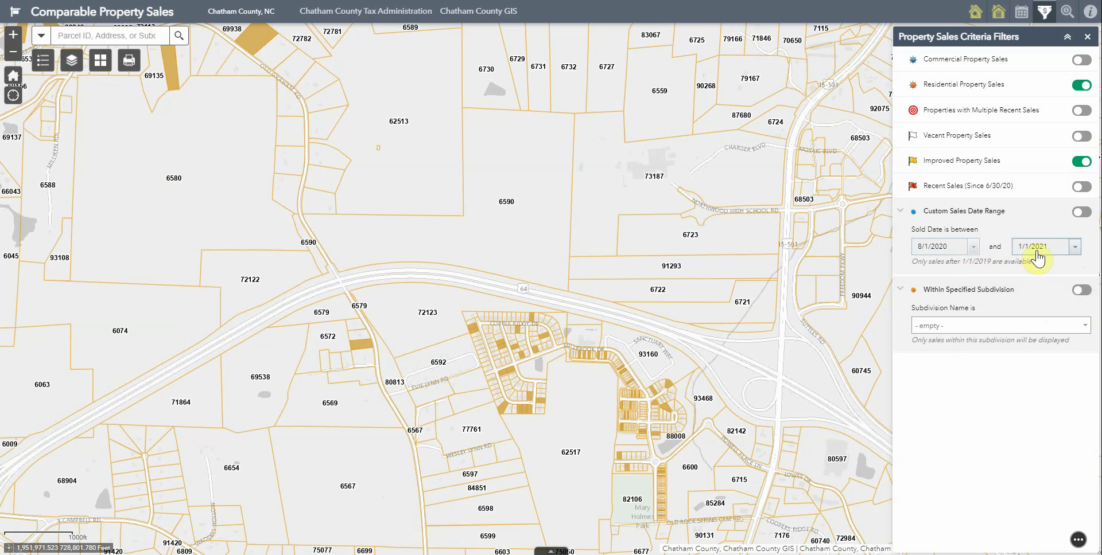
{"action": "left_click", "coordinate": [1081, 213]}
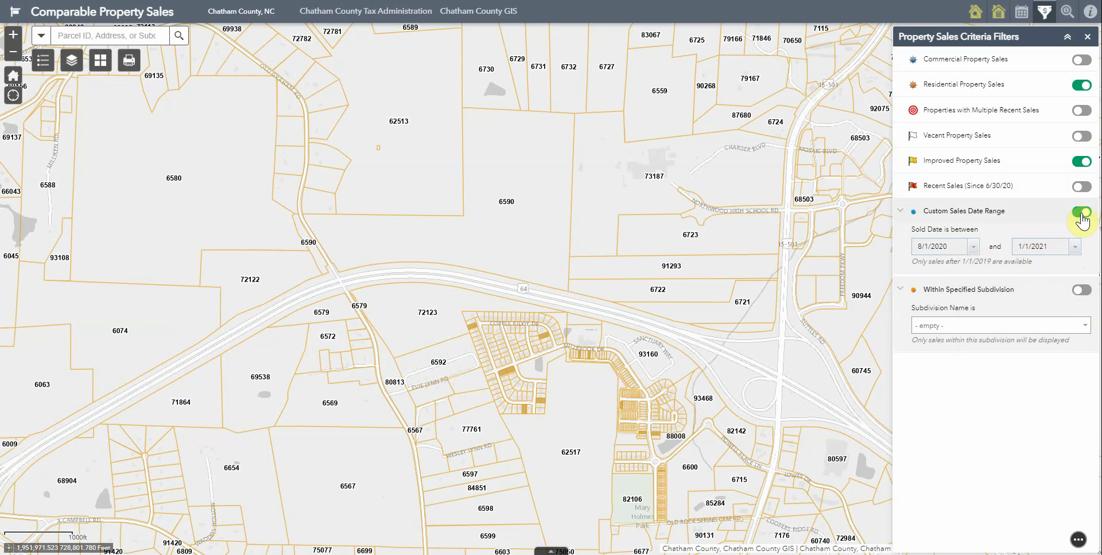
Search 'pow' in Subdivision Name, choose POWELL PLACE, and recentre the map
{"action": "left_click", "coordinate": [1083, 327]}
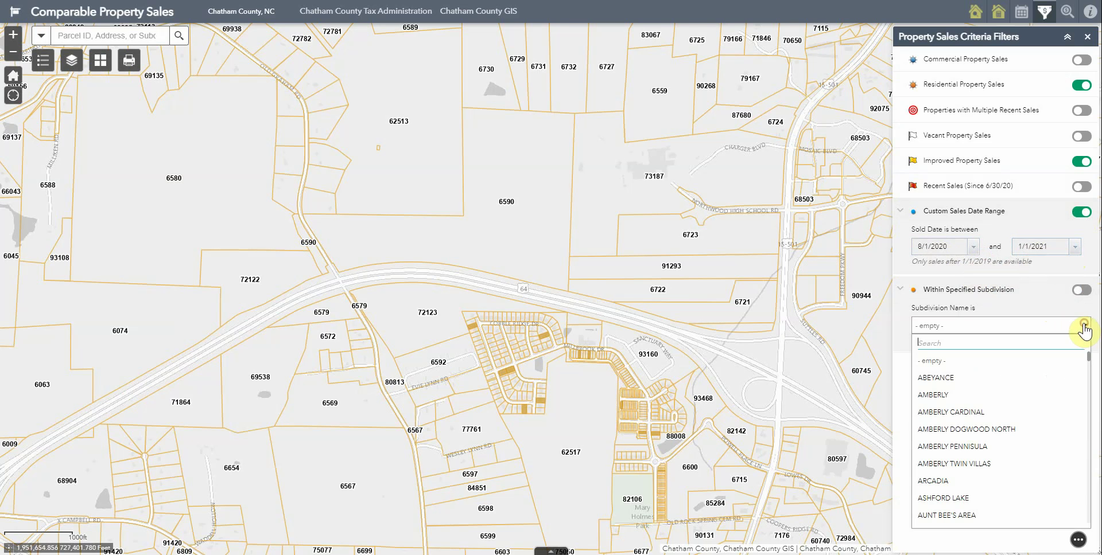
{"action": "type", "text": "powel"}
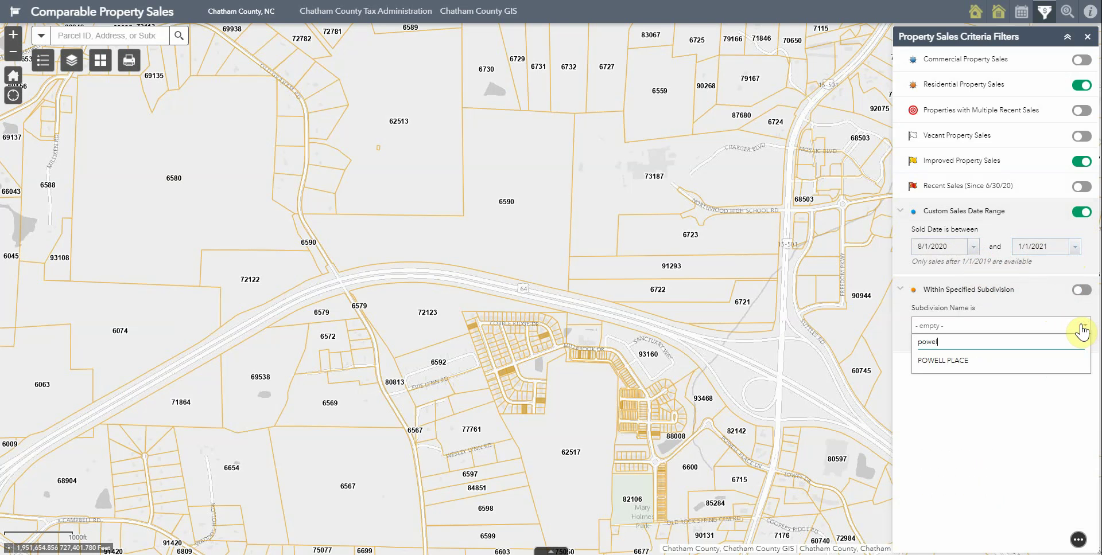
{"action": "left_click", "coordinate": [959, 361]}
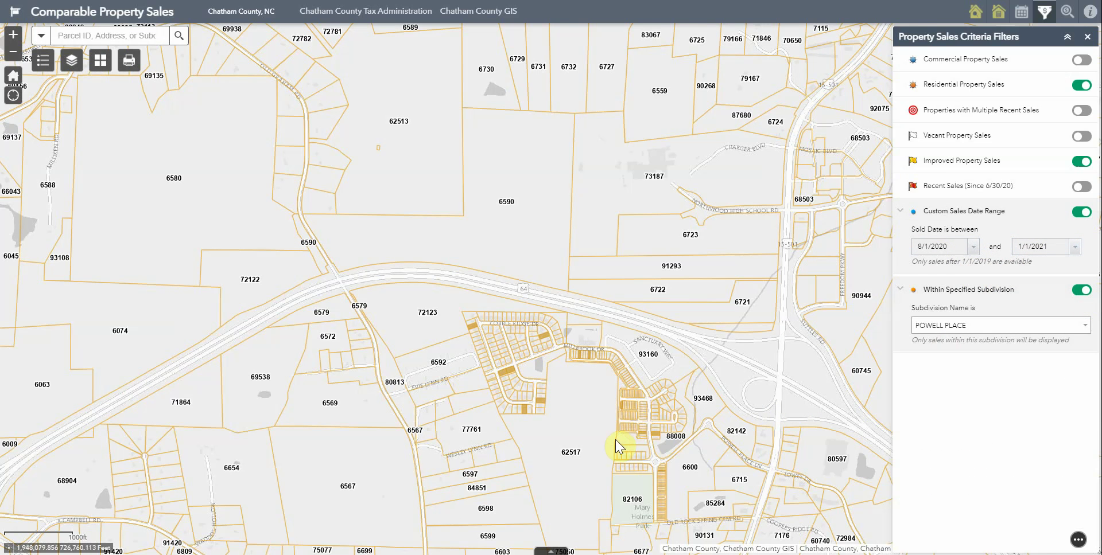
{"action": "left_click_drag", "start_coordinate": [609, 452], "coordinate": [608, 412]}
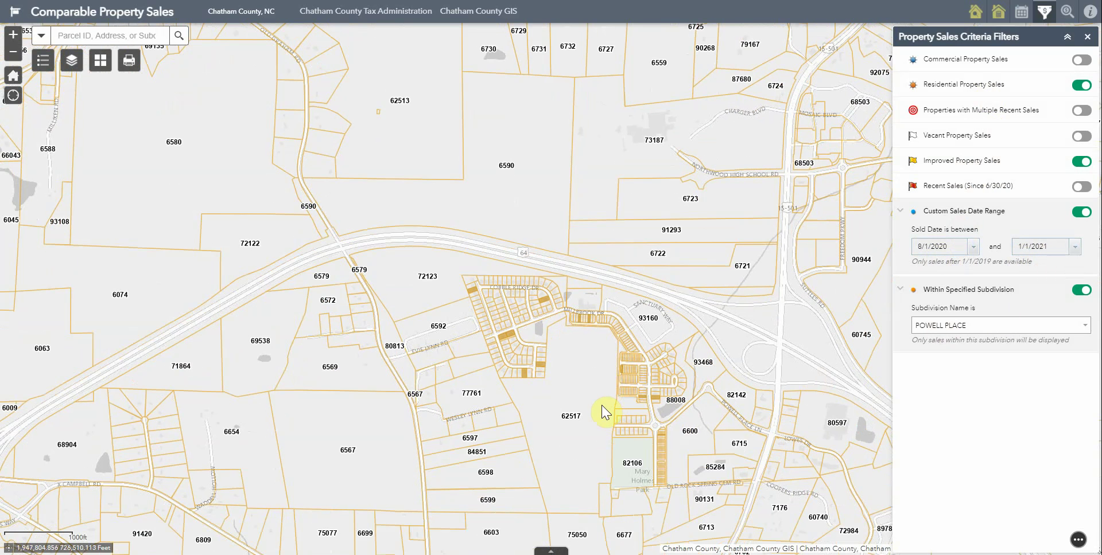
Zoom in on the labelled POWELL PLACE sales and review the Sold Parcels table and its Options before collapsing it
{"action": "scroll", "coordinate": [603, 412], "scroll_direction": "up", "scroll_amount": 1}
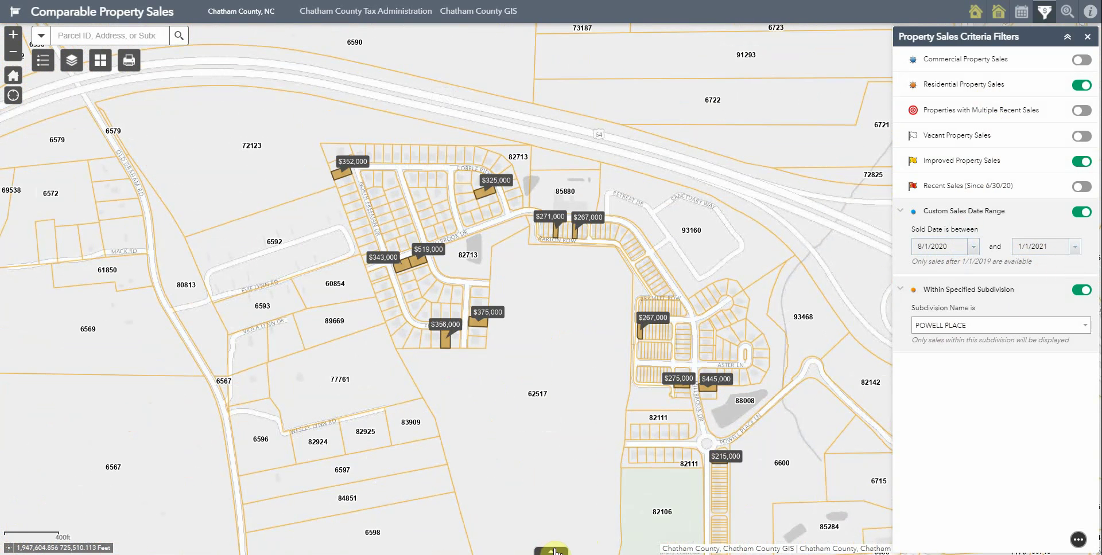
{"action": "left_click", "coordinate": [554, 551]}
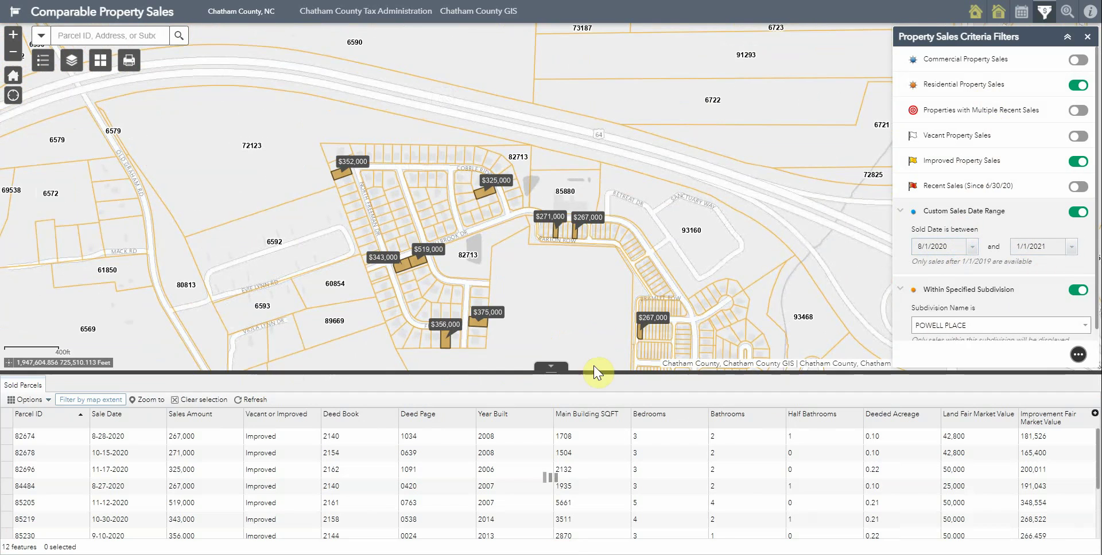
{"action": "left_click_drag", "start_coordinate": [598, 331], "coordinate": [604, 229]}
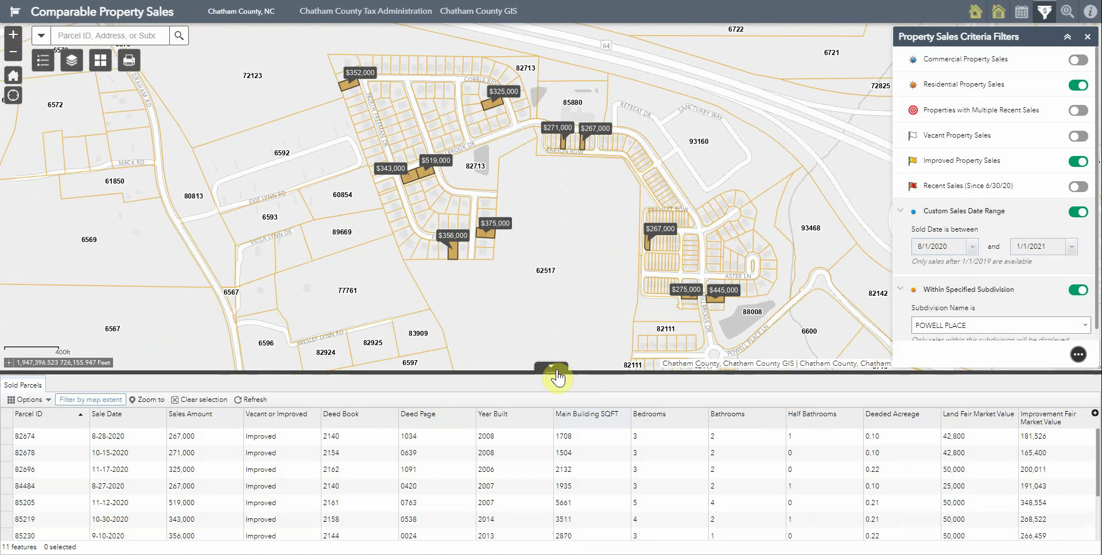
{"action": "left_click", "coordinate": [25, 399]}
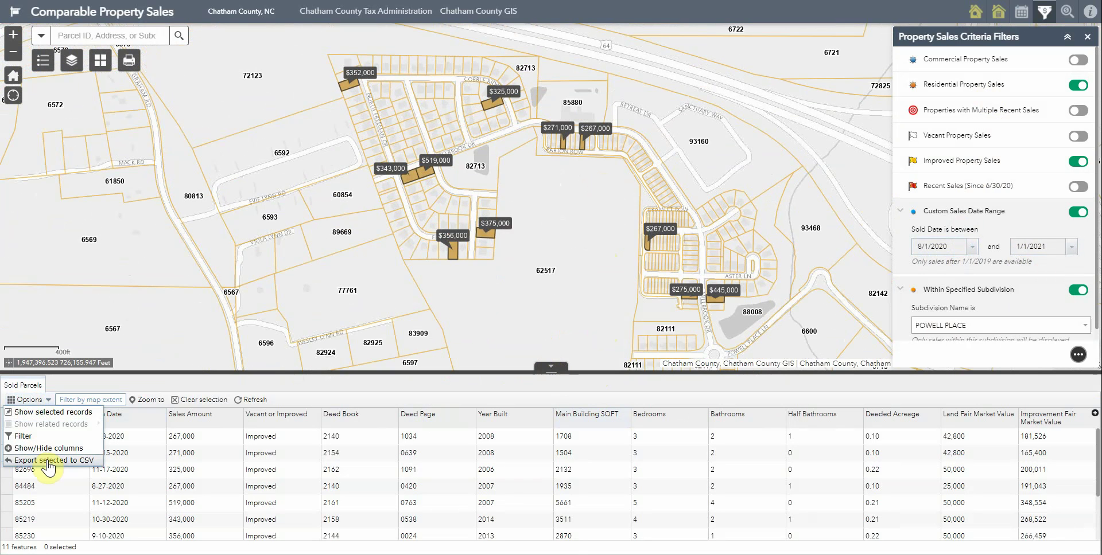
{"action": "left_click", "coordinate": [553, 367]}
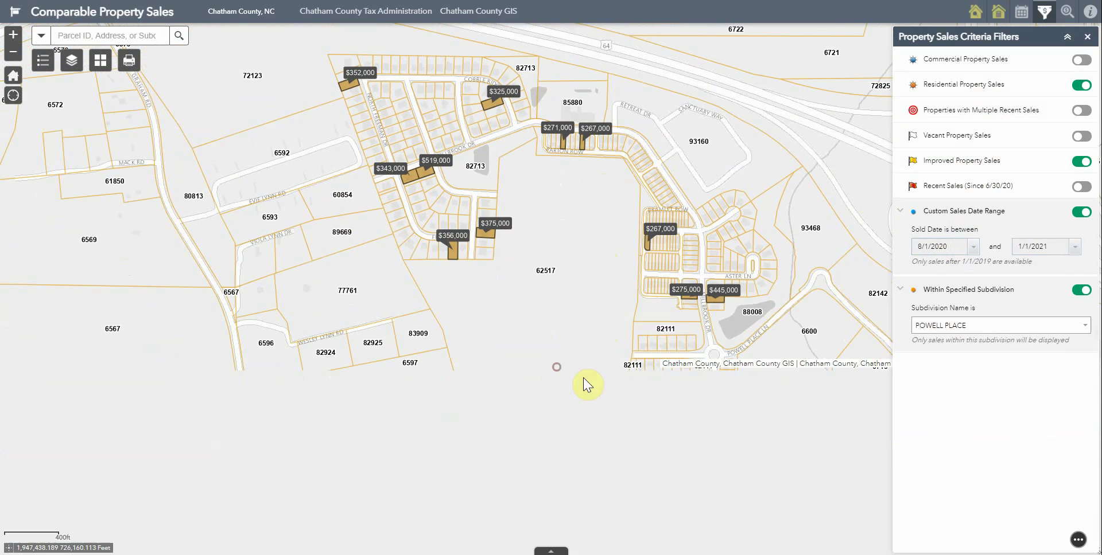
Turn off the subdivision, custom date range, improved and residential sales filters
{"action": "left_click", "coordinate": [1081, 289]}
{"action": "left_click", "coordinate": [1081, 212]}
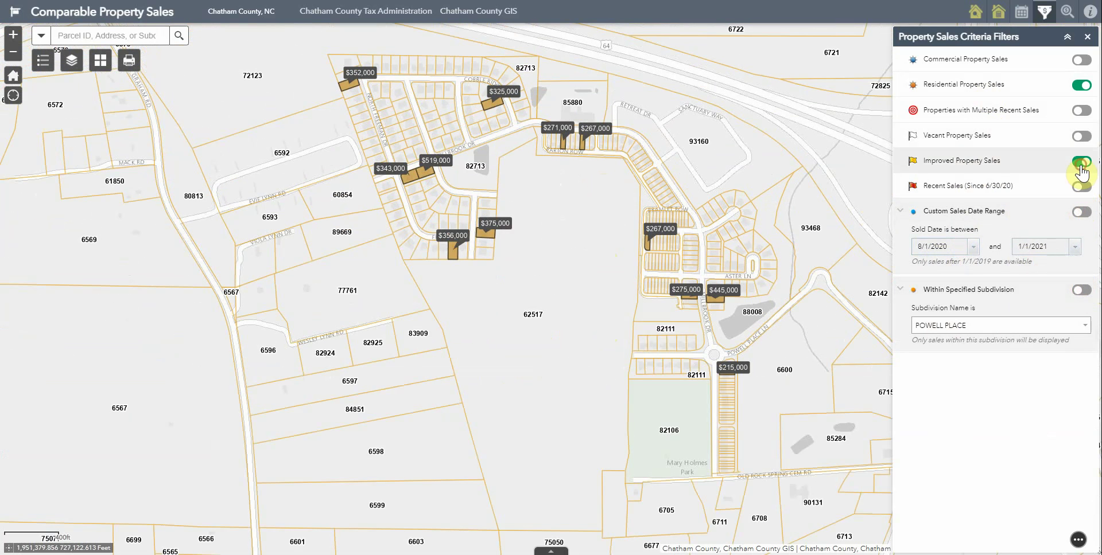
{"action": "left_click", "coordinate": [1081, 162]}
{"action": "left_click", "coordinate": [1081, 86]}
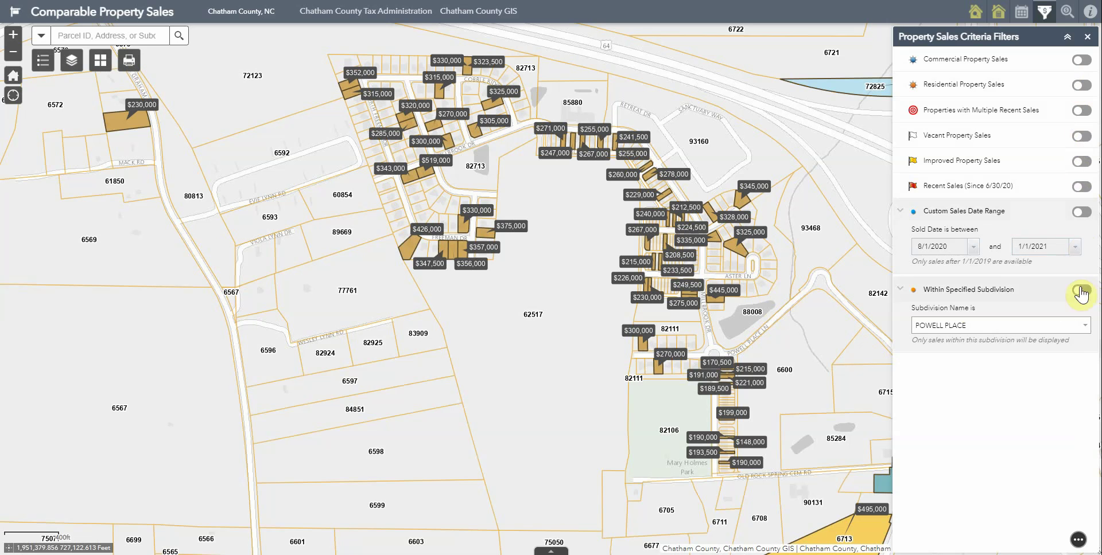
Collapse the filter sections, close the Filters panel, and open Property Sales Search
{"action": "left_click", "coordinate": [902, 220]}
{"action": "left_click", "coordinate": [904, 235]}
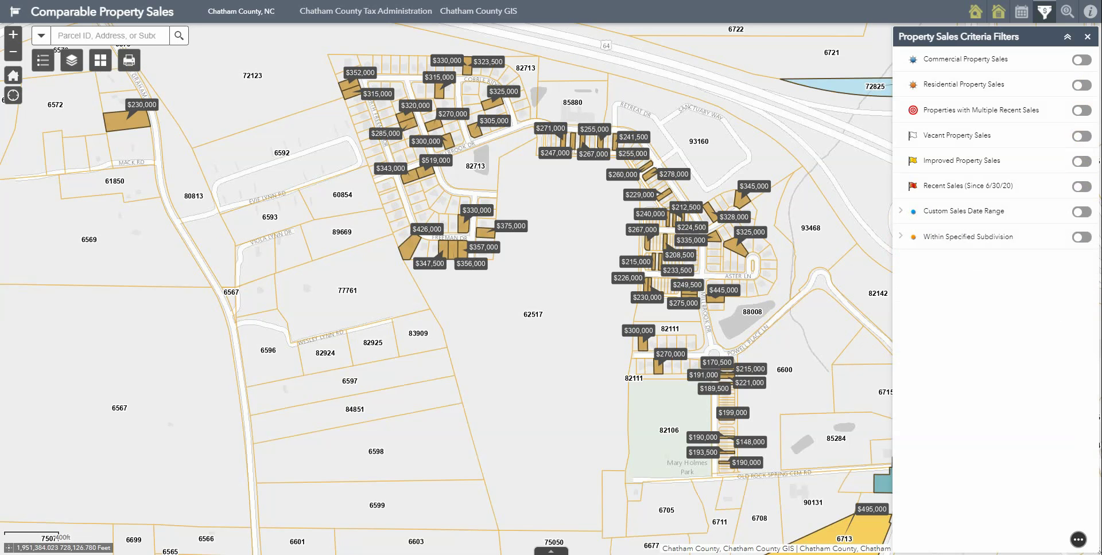
{"action": "left_click", "coordinate": [1086, 37]}
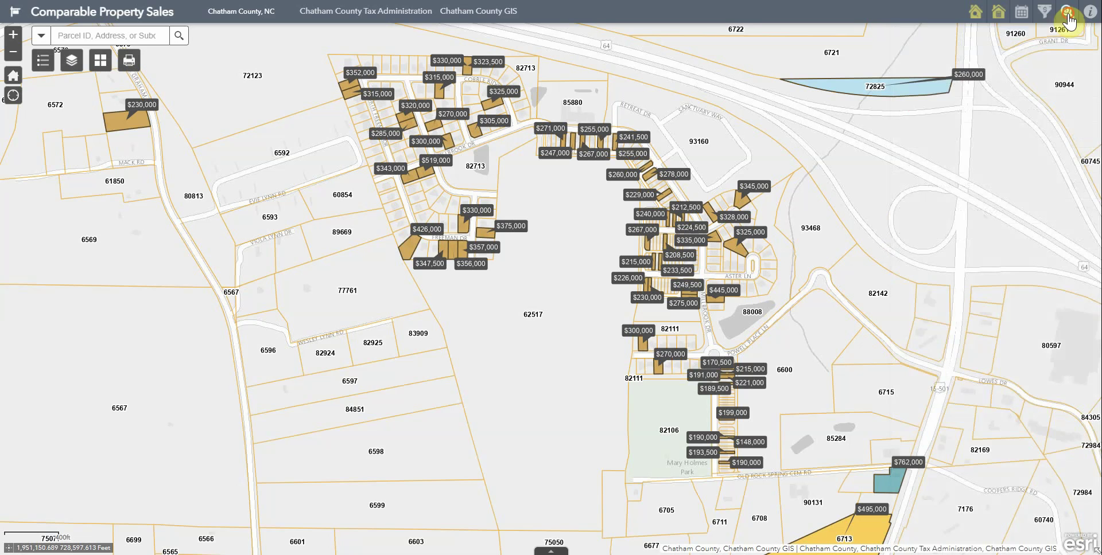
{"action": "left_click", "coordinate": [1067, 15]}
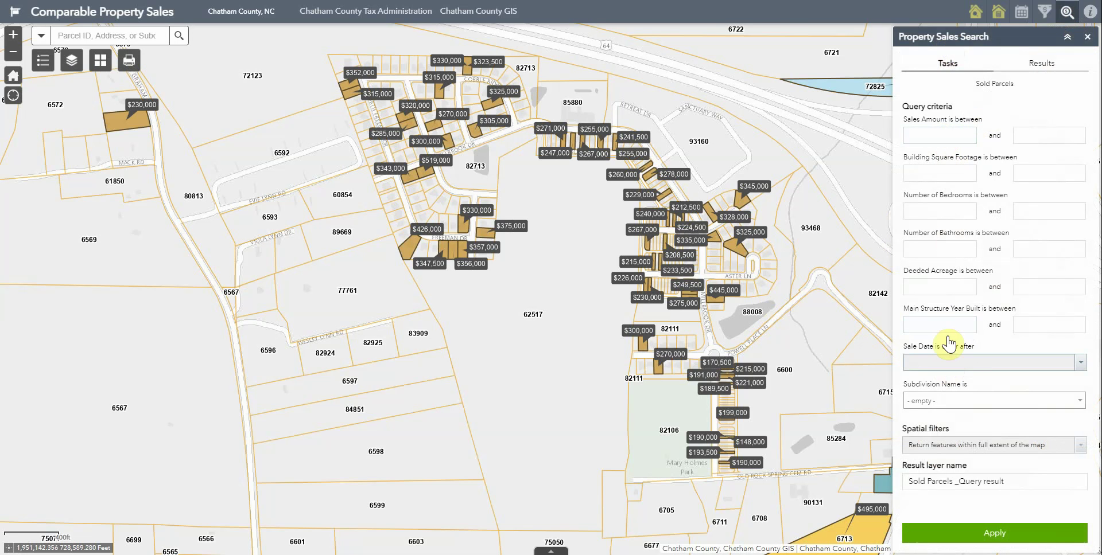
Enter sales amount 200000–400000 and square footage 2000–4000, with the spatial filter set to a drawn shape
{"action": "left_click", "coordinate": [958, 140]}
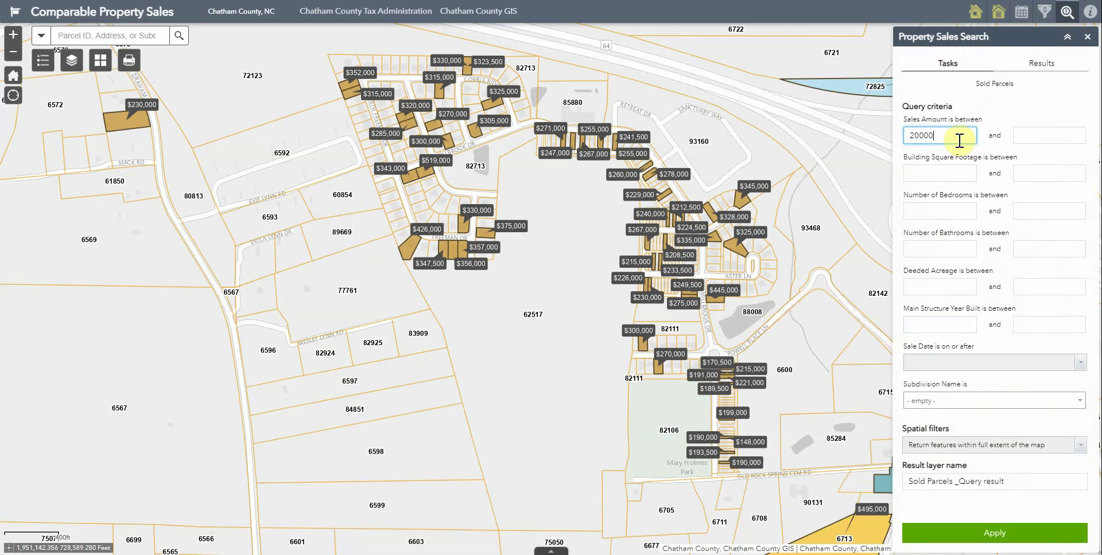
{"action": "key", "text": "Tab"}
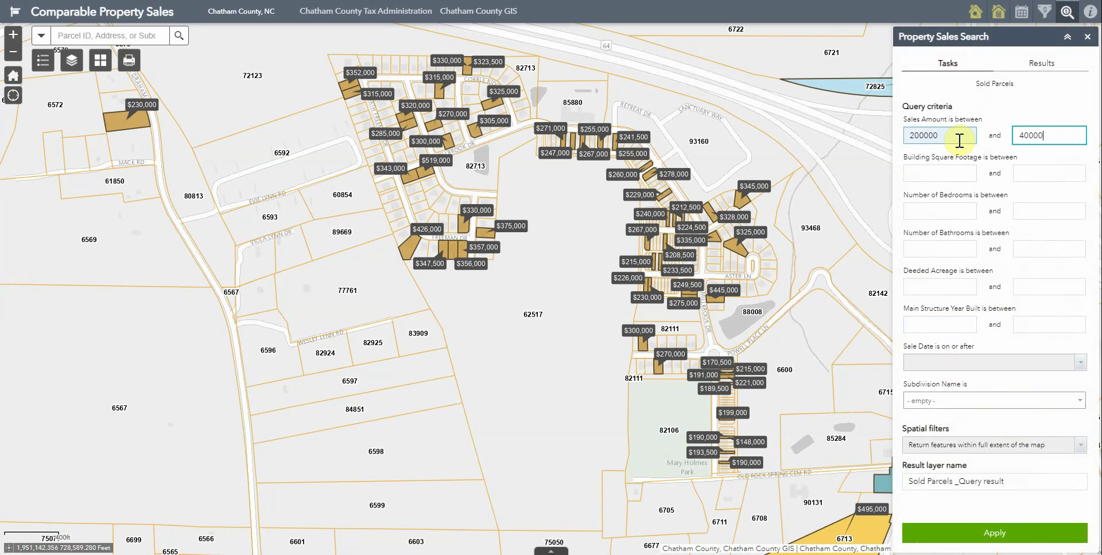
{"action": "left_click", "coordinate": [948, 175]}
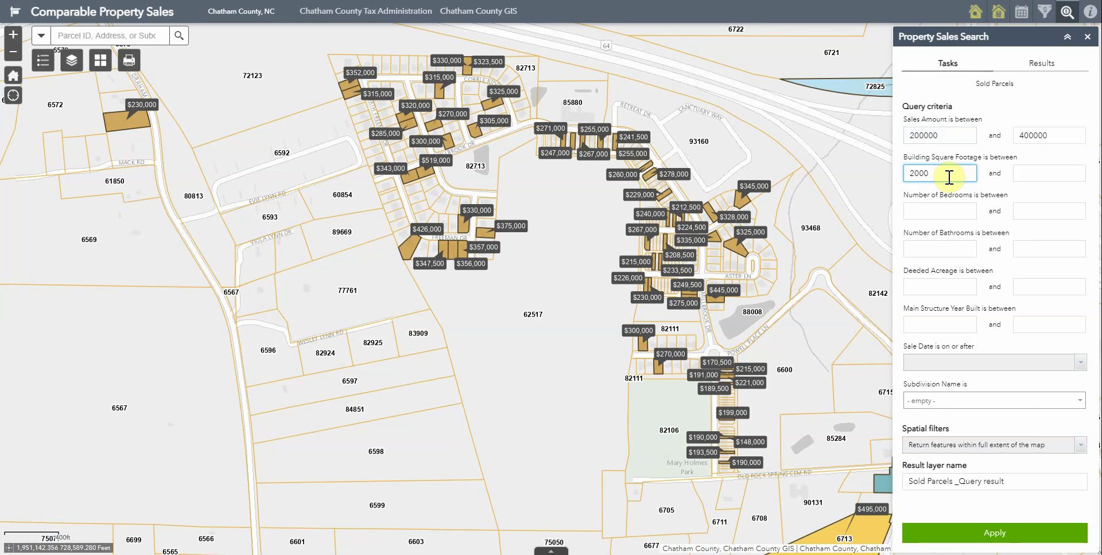
{"action": "type", "text": "2000"}
{"action": "key", "text": "Tab"}
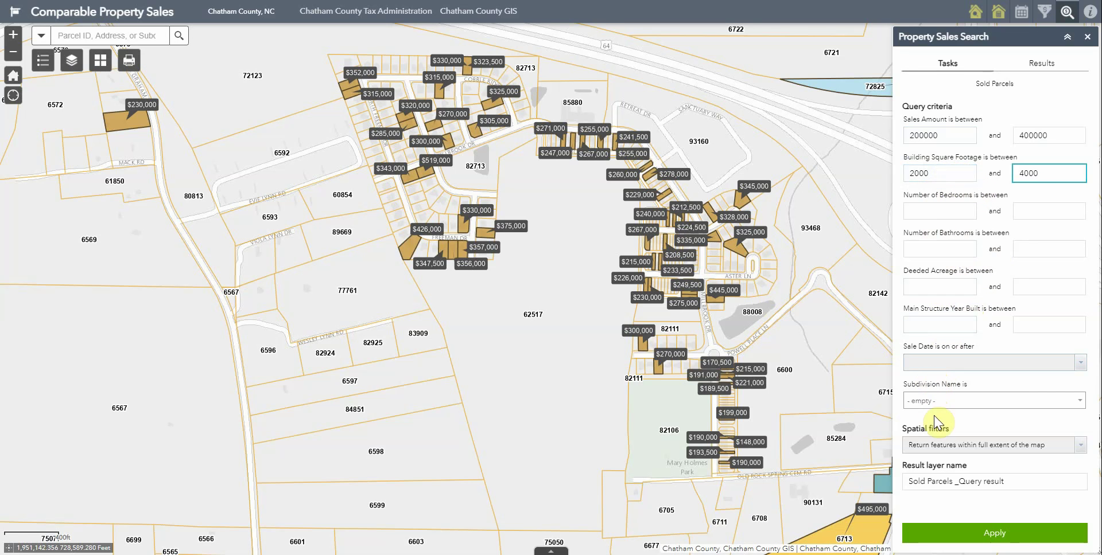
{"action": "left_click", "coordinate": [944, 453]}
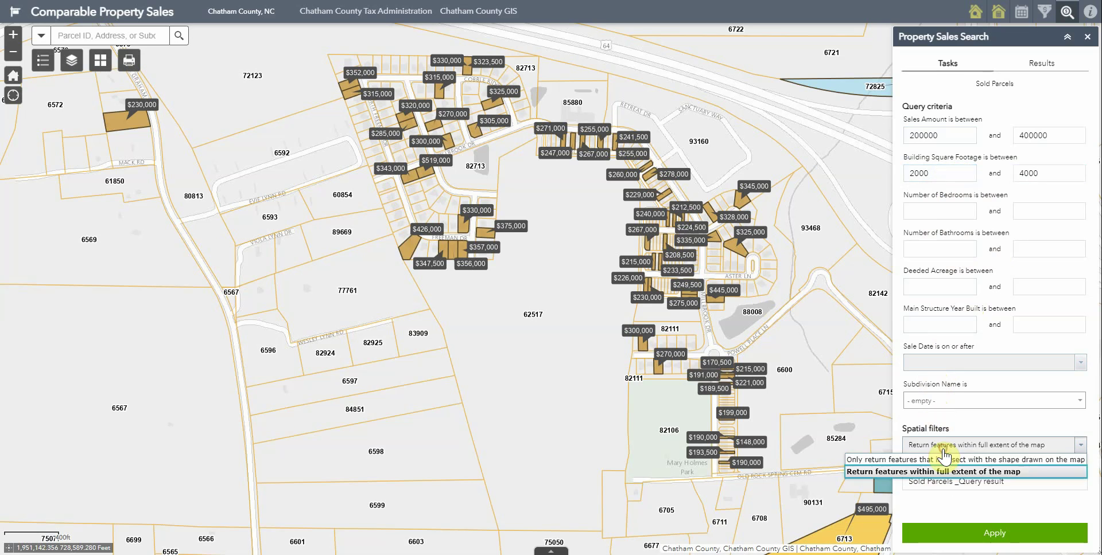
{"action": "left_click", "coordinate": [947, 453]}
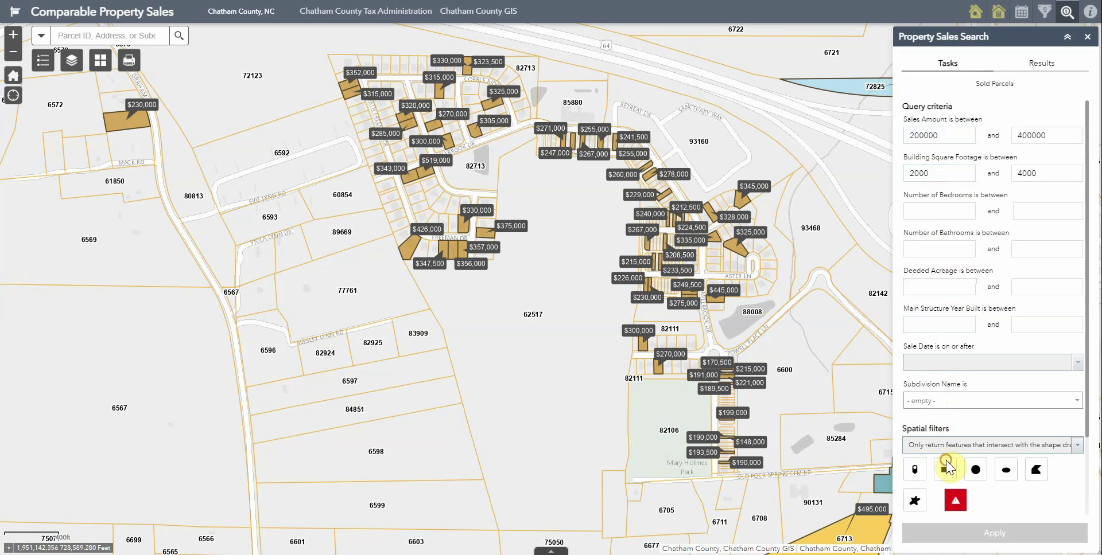
Draw a freehand area north-east of Pittsboro and apply the query, returning 222 sold parcels
{"action": "left_click", "coordinate": [913, 502]}
{"action": "scroll", "coordinate": [599, 394], "scroll_direction": "down", "scroll_amount": 3}
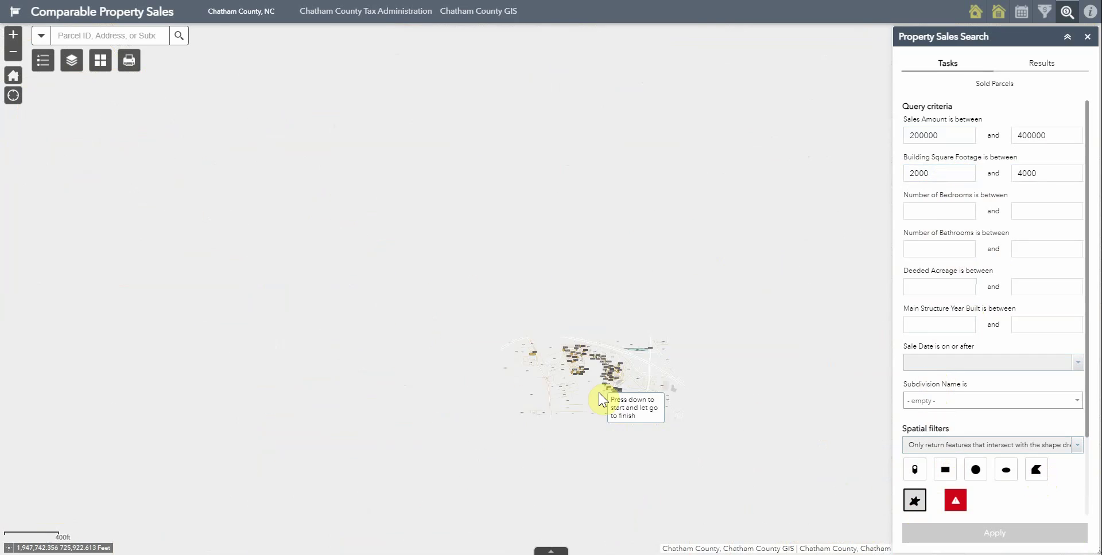
{"action": "scroll", "coordinate": [659, 393], "scroll_direction": "down", "scroll_amount": 1}
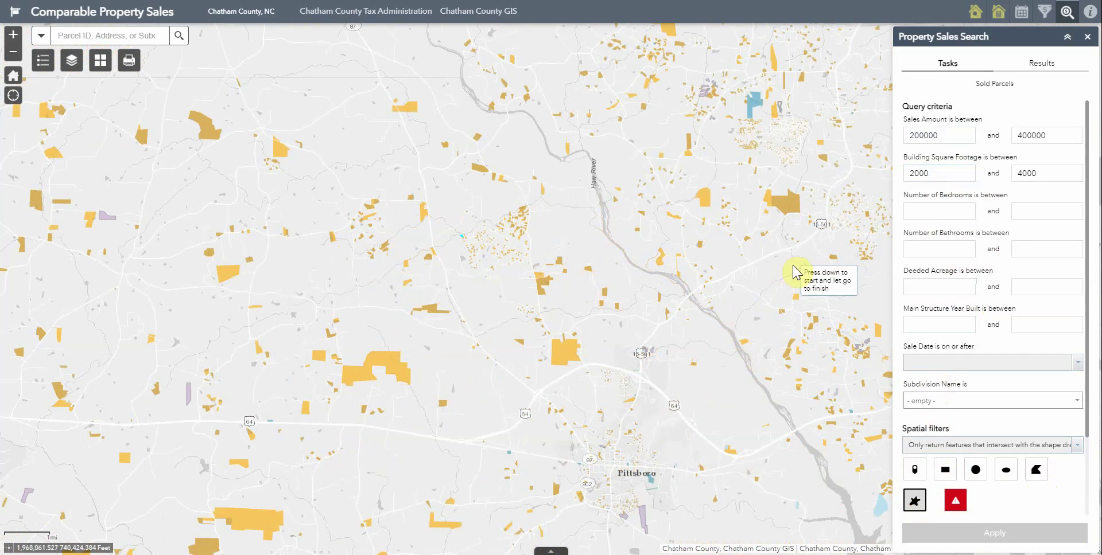
{"action": "mouse_move", "coordinate": [789, 267]}
{"action": "left_mouse_down"}
{"action": "mouse_move", "coordinate": [667, 317]}
{"action": "mouse_move", "coordinate": [616, 221]}
{"action": "mouse_move", "coordinate": [657, 91]}
{"action": "mouse_move", "coordinate": [686, 56]}
{"action": "mouse_move", "coordinate": [750, 36]}
{"action": "mouse_move", "coordinate": [823, 54]}
{"action": "mouse_move", "coordinate": [865, 97]}
{"action": "mouse_move", "coordinate": [854, 176]}
{"action": "mouse_move", "coordinate": [818, 246]}
{"action": "left_mouse_up"}
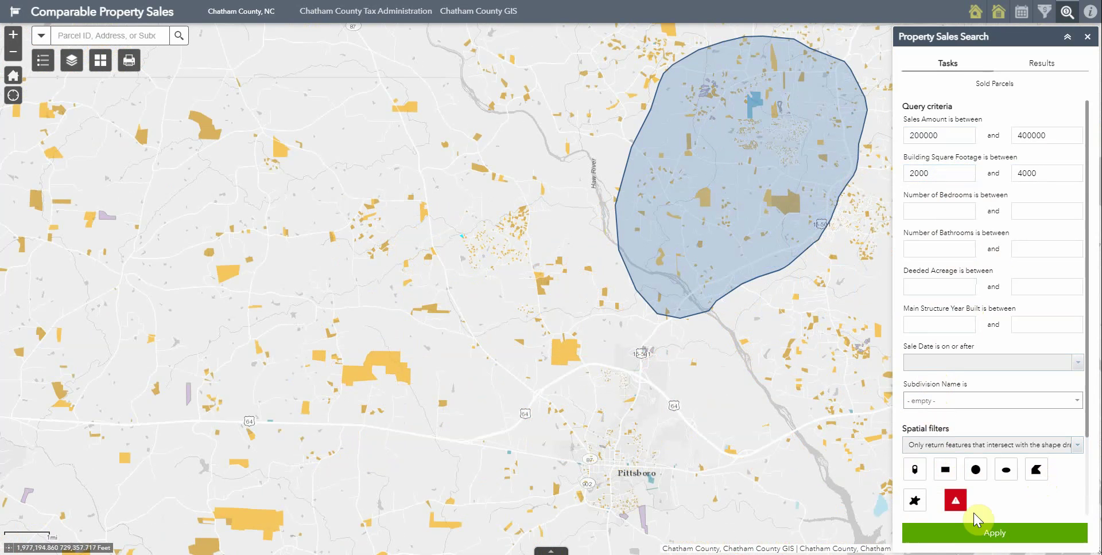
{"action": "left_click", "coordinate": [968, 532]}
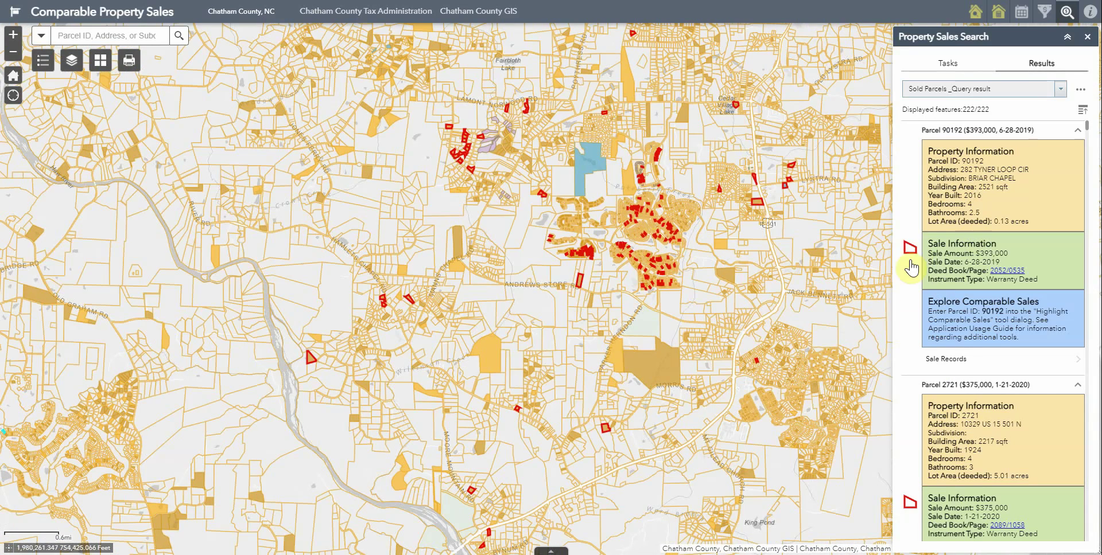
Zoom to sold parcel 90192 on Tyner Loop Cir and view the surrounding sales
{"action": "left_click", "coordinate": [910, 220]}
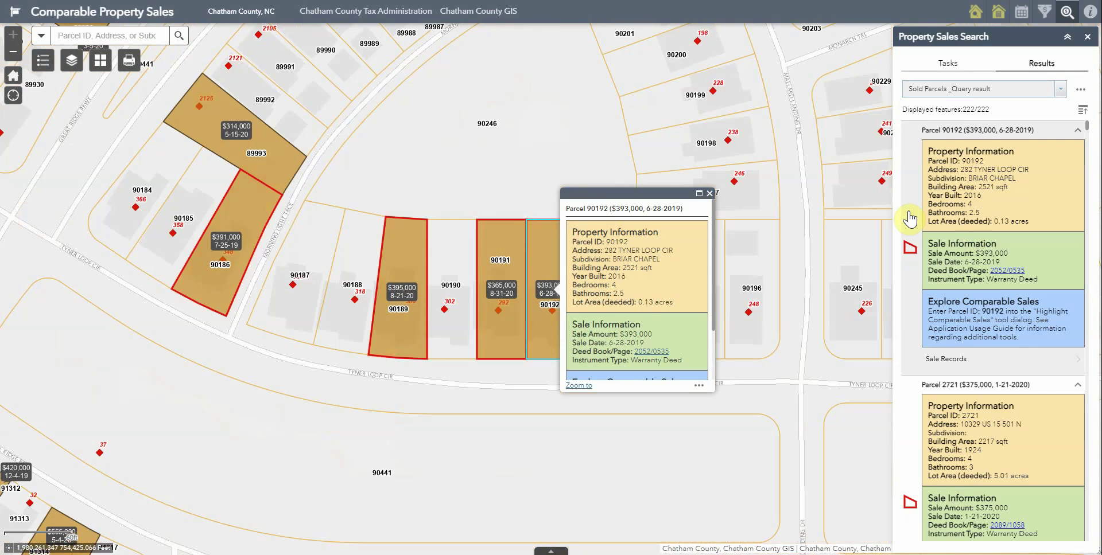
{"action": "scroll", "coordinate": [449, 323], "scroll_direction": "down", "scroll_amount": 1}
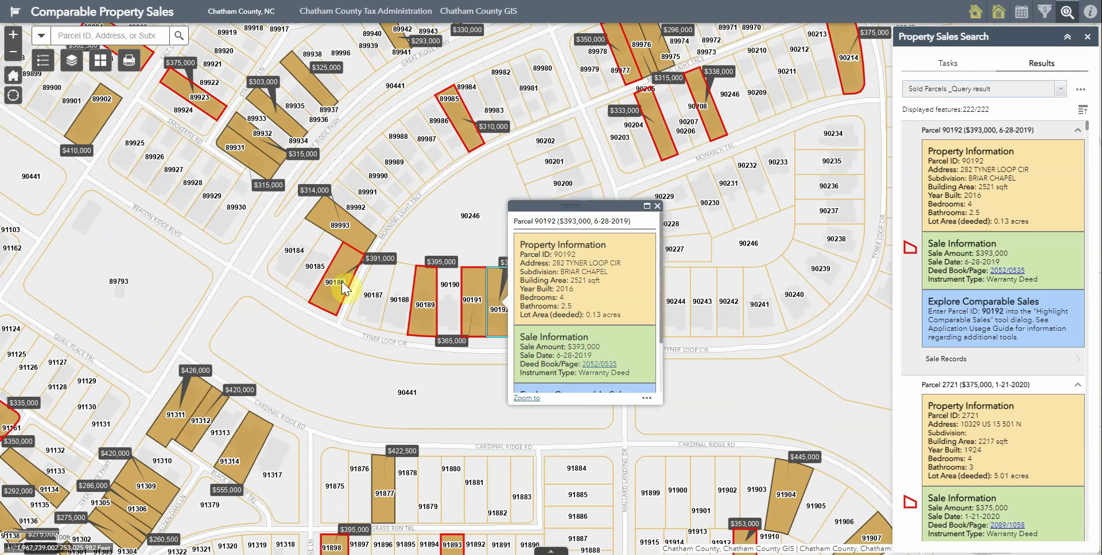
{"action": "scroll", "coordinate": [1027, 321], "scroll_direction": "down", "scroll_amount": 7}
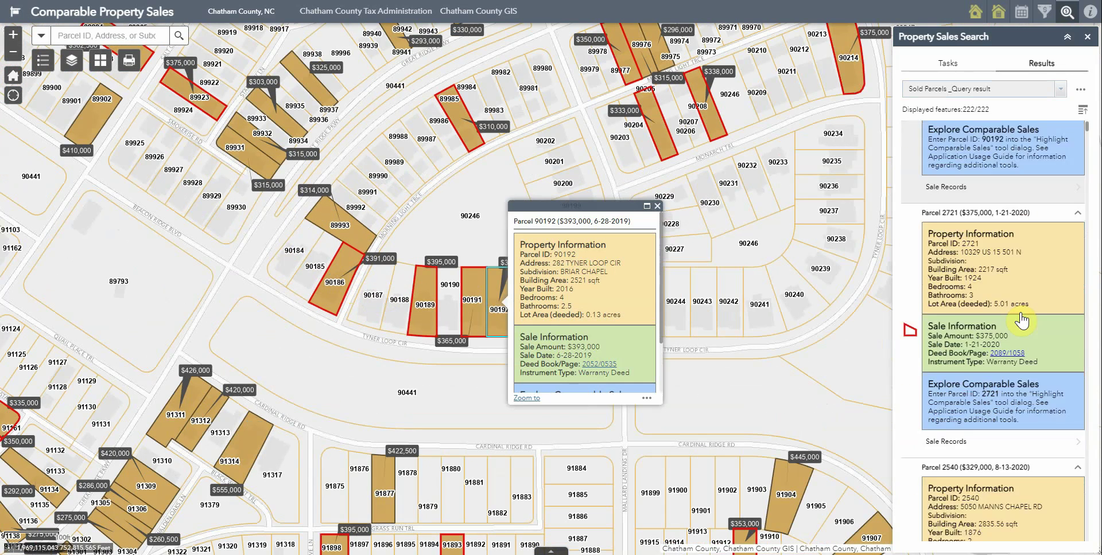
{"action": "scroll", "coordinate": [1020, 319], "scroll_direction": "up", "scroll_amount": 7}
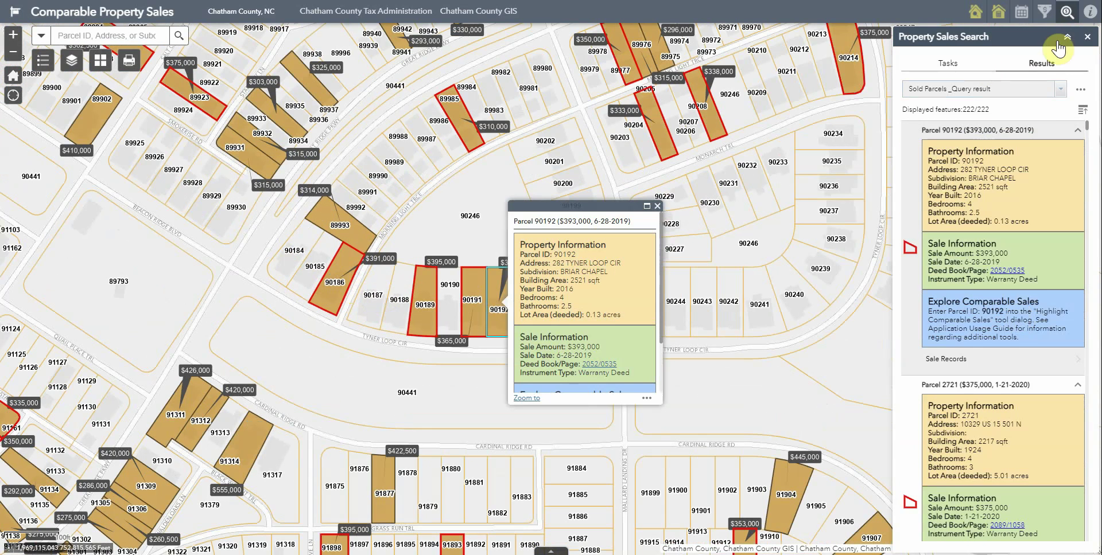
Close the search results and the parcel 90192 popup, then bring up the Application Usage Guide
{"action": "left_click", "coordinate": [1086, 36]}
{"action": "left_click", "coordinate": [656, 206]}
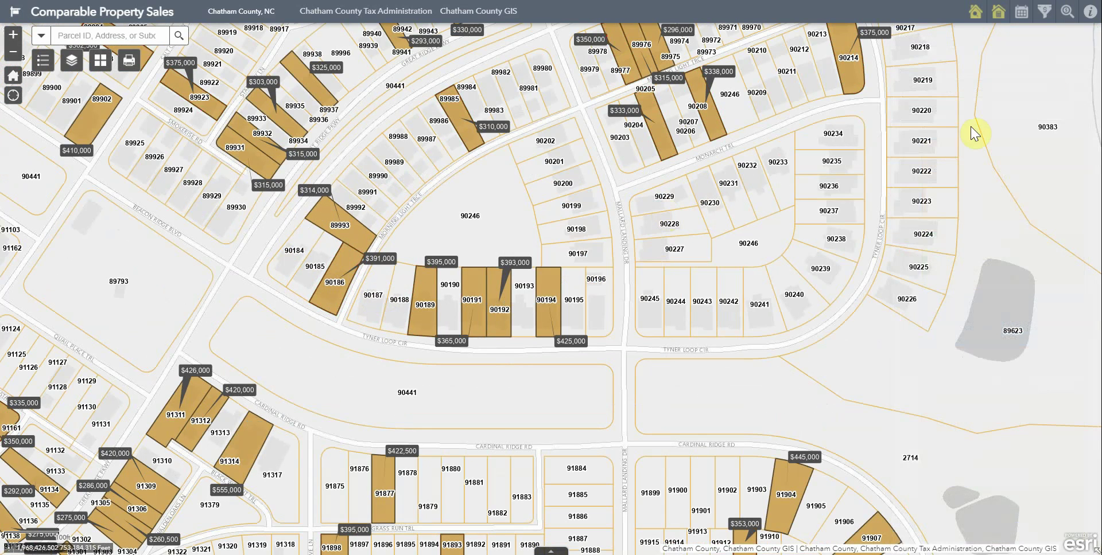
{"action": "left_click", "coordinate": [1090, 14]}
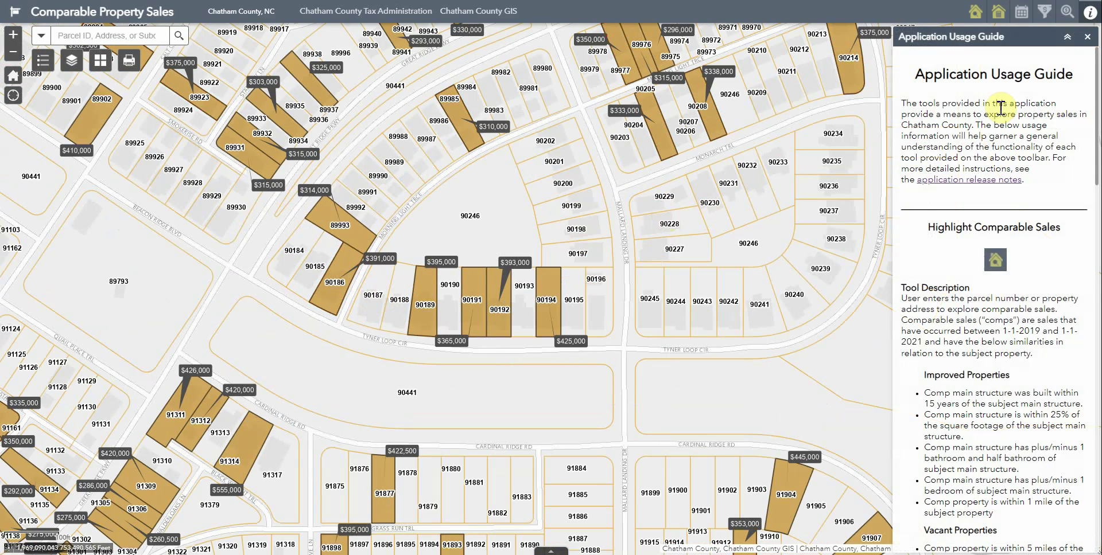
Scroll through the Application Usage Guide and follow its application release notes link
{"action": "scroll", "coordinate": [1013, 267], "scroll_direction": "down", "scroll_amount": 3}
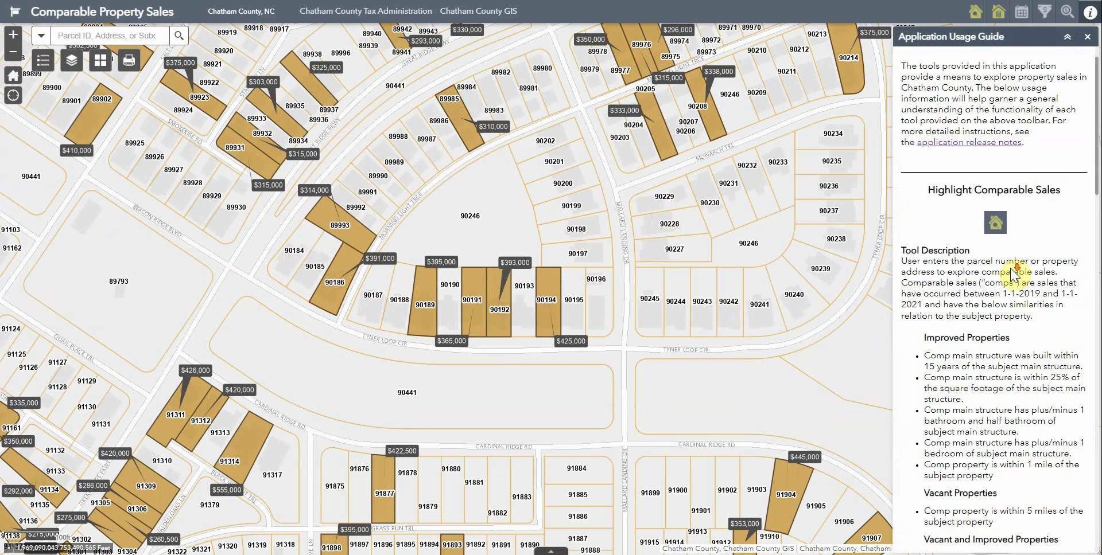
{"action": "scroll", "coordinate": [1010, 267], "scroll_direction": "down", "scroll_amount": 4}
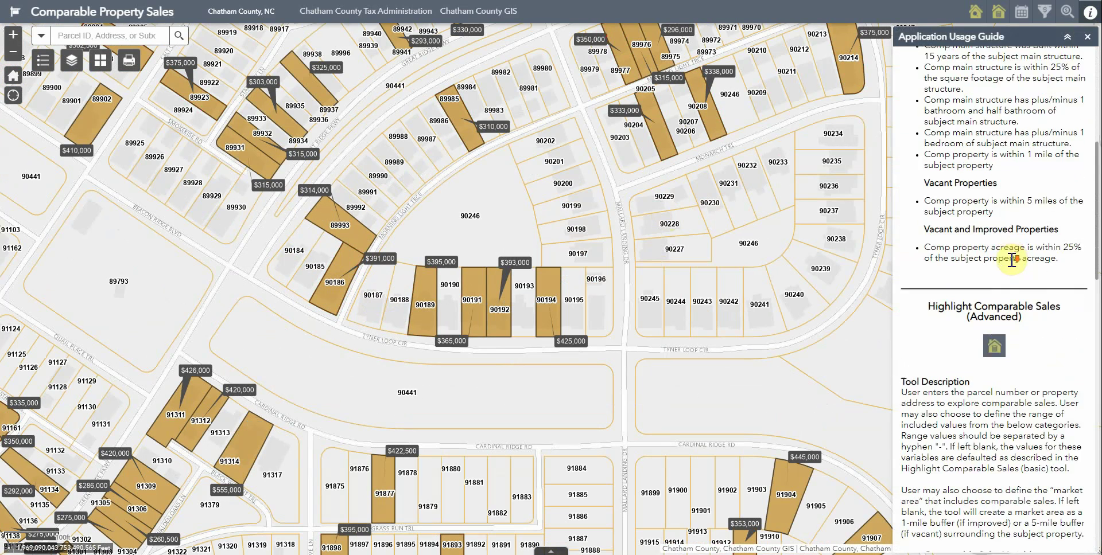
{"action": "scroll", "coordinate": [1013, 264], "scroll_direction": "down", "scroll_amount": 6}
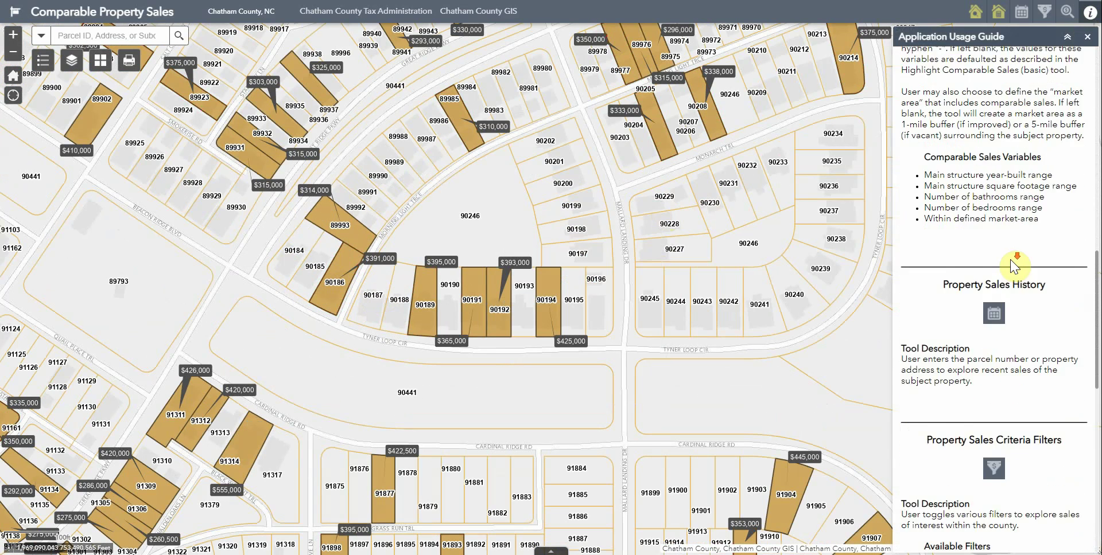
{"action": "scroll", "coordinate": [1012, 263], "scroll_direction": "up", "scroll_amount": 12}
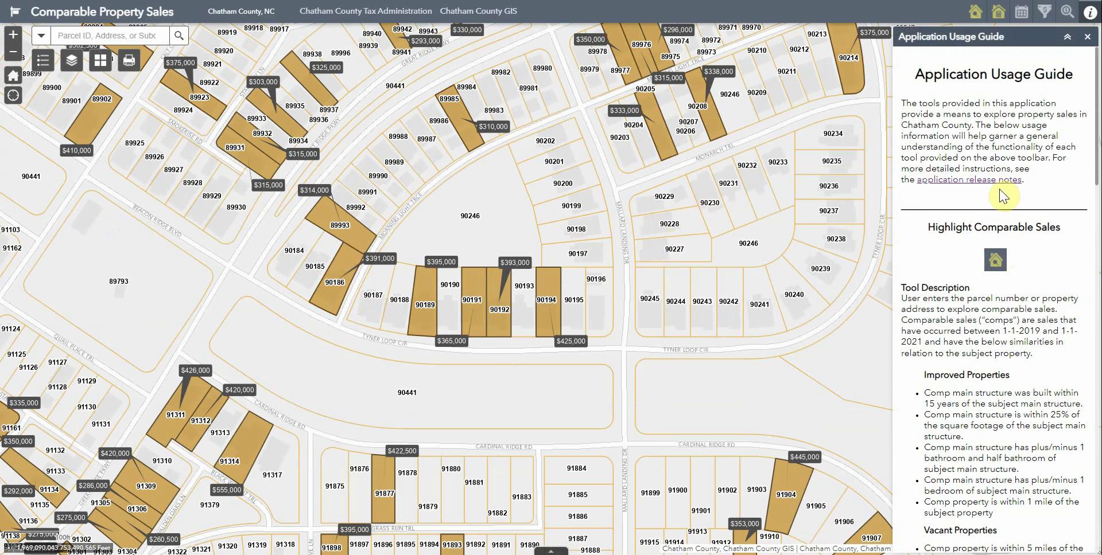
{"action": "left_click", "coordinate": [982, 181]}
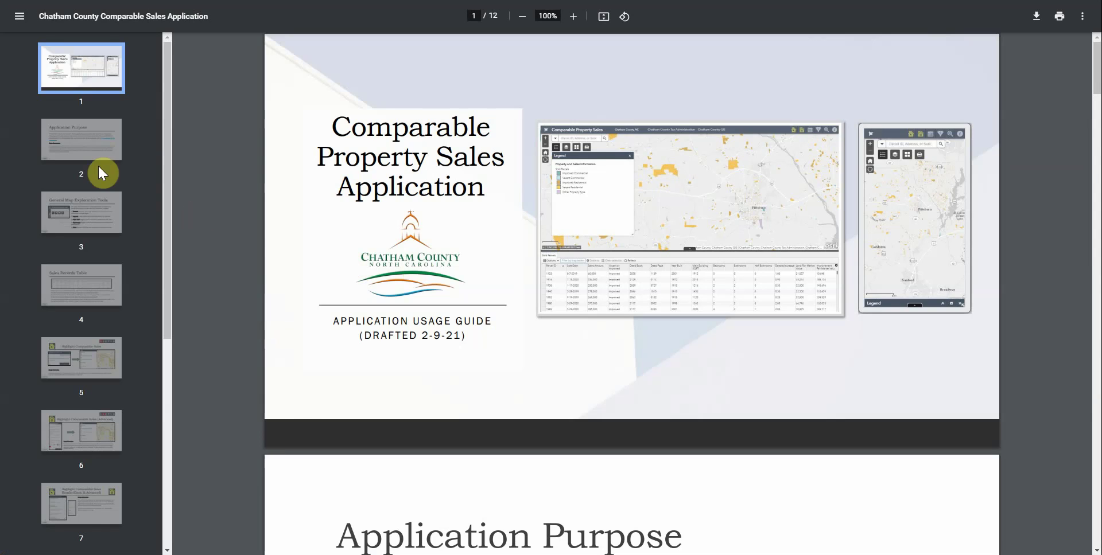
Step through release notes pages 2–4 to page 5, Highlight Comparable Sales
{"action": "left_click", "coordinate": [88, 148]}
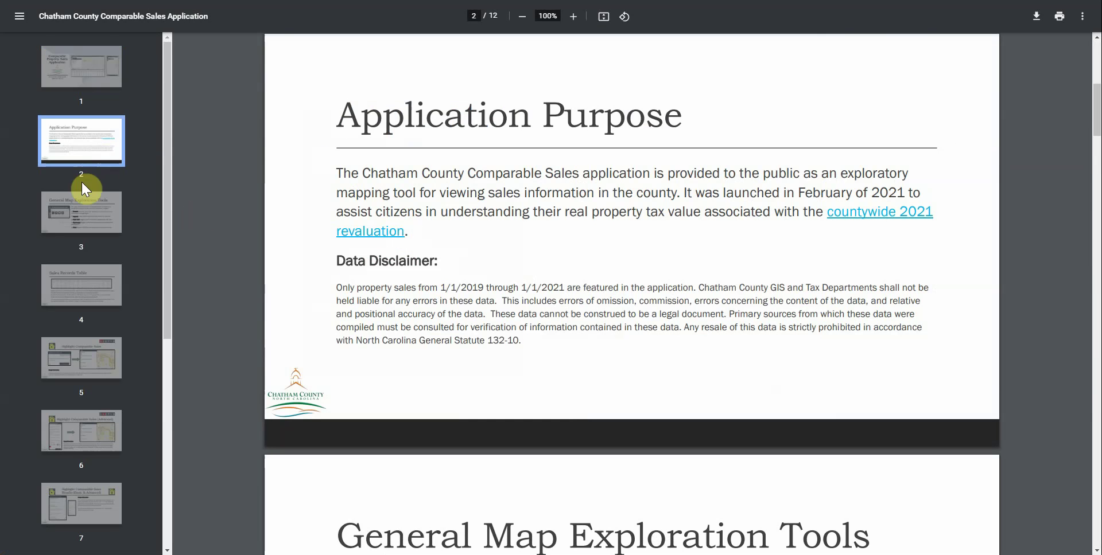
{"action": "left_click", "coordinate": [91, 211]}
{"action": "left_click", "coordinate": [81, 290]}
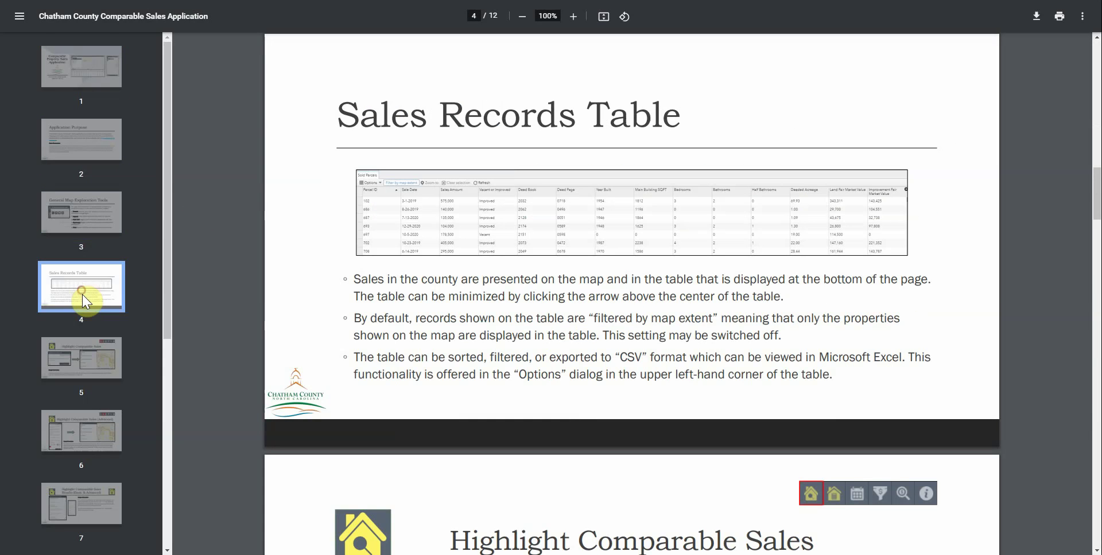
{"action": "left_click", "coordinate": [90, 350]}
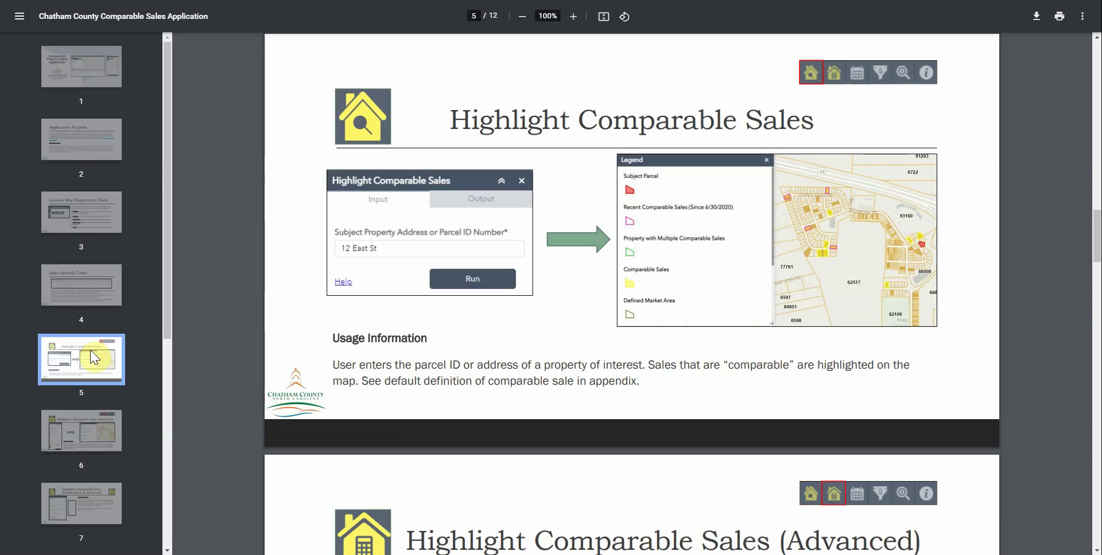